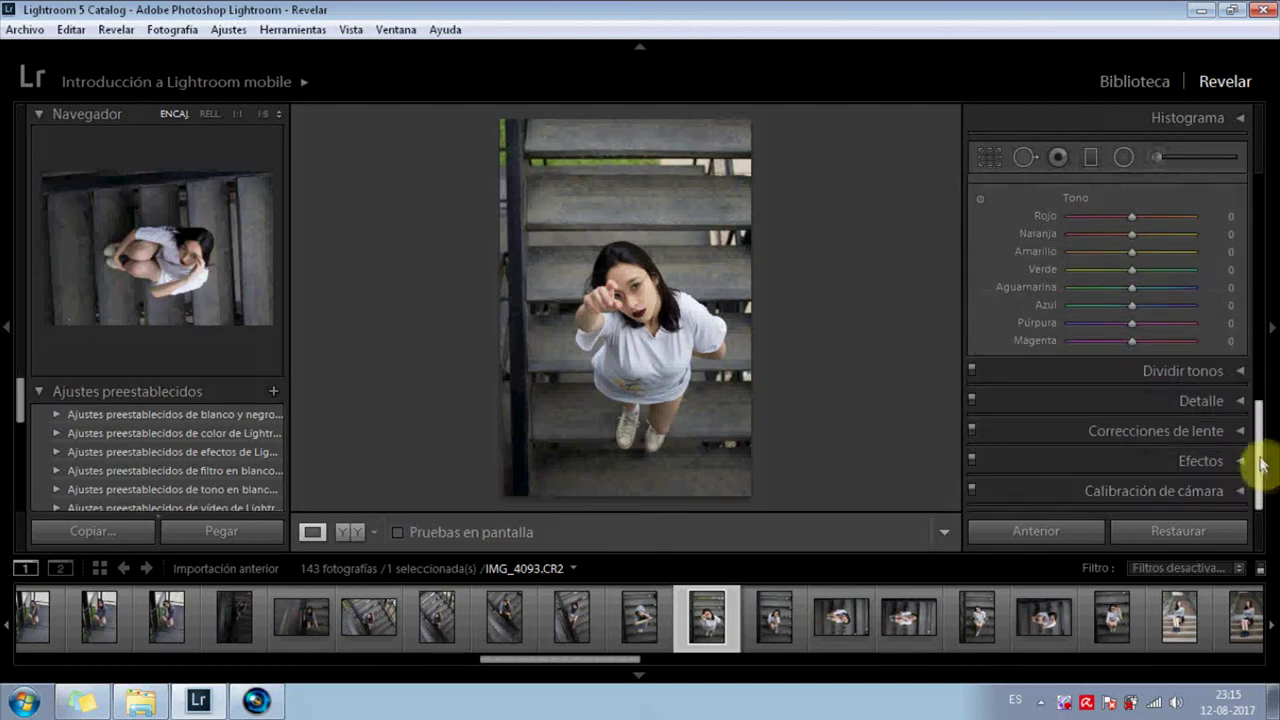
Switch the Camera Calibration profile from Adobe Standard to Camera Portrait
left_click(1240, 497)
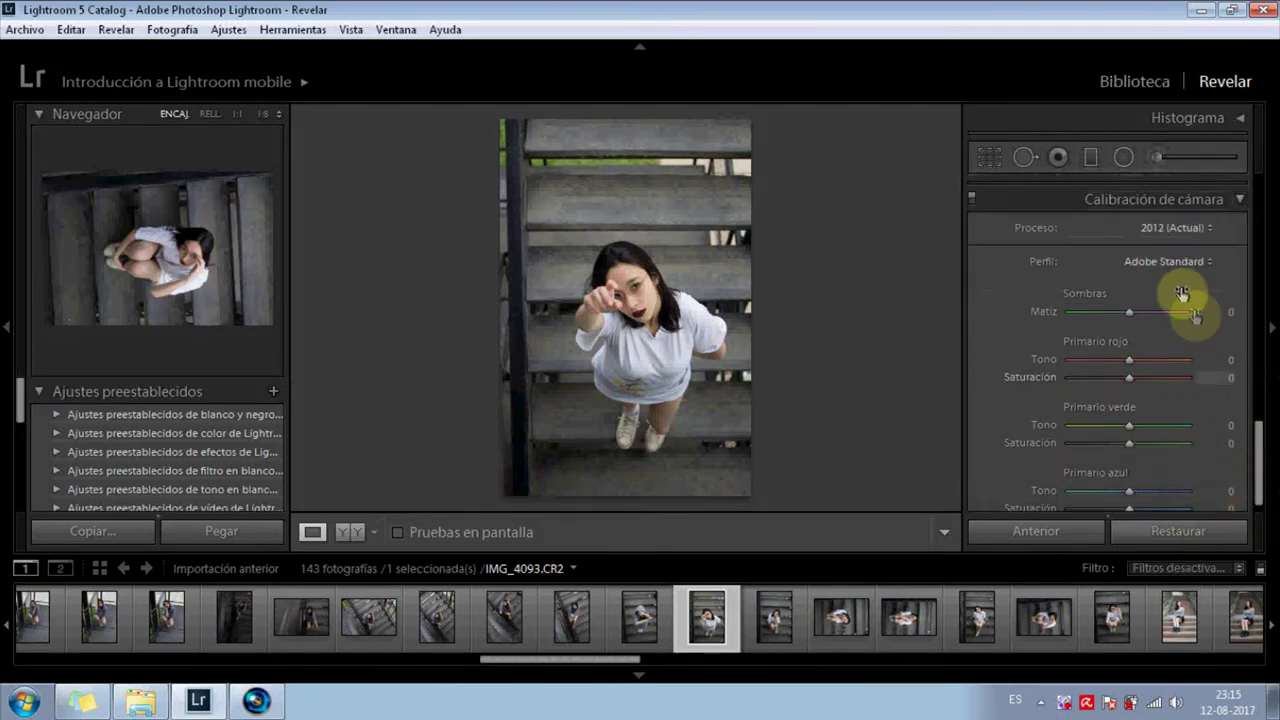
left_click(1108, 264)
left_click(1118, 376)
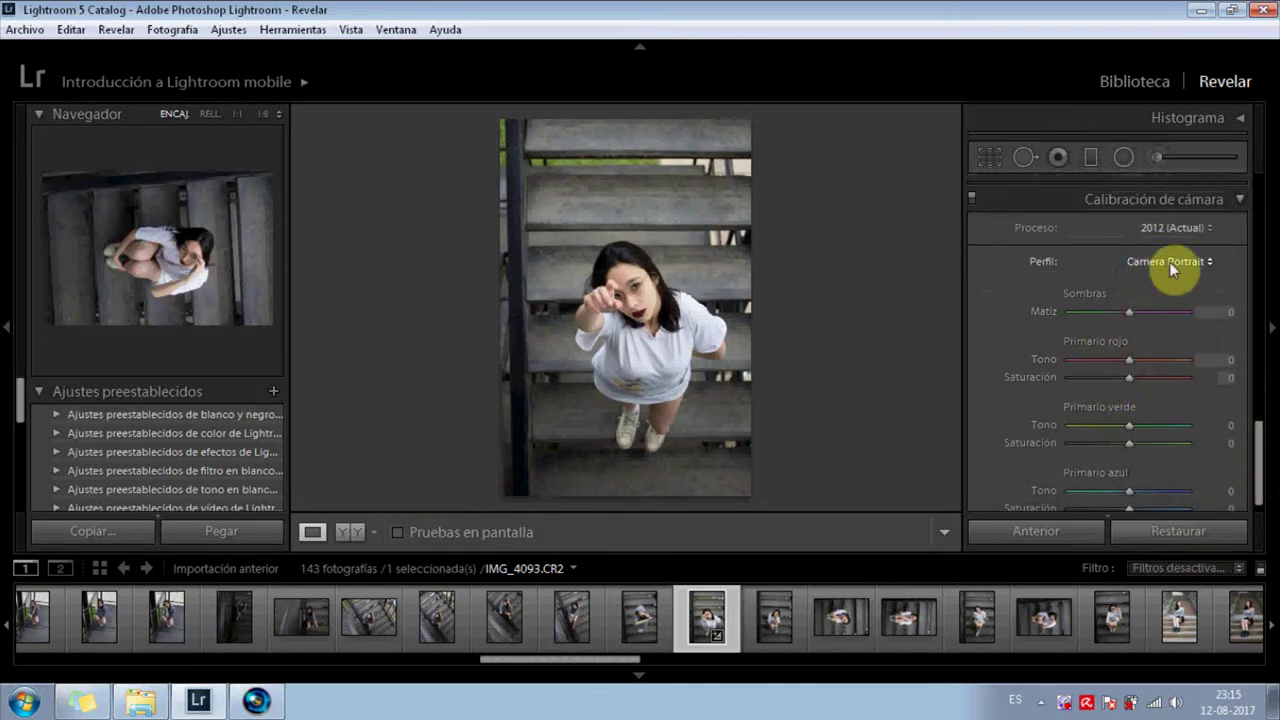
mouse_move(1251, 443)
left_mouse_down()
mouse_move(1262, 462)
mouse_move(1255, 400)
left_mouse_up()
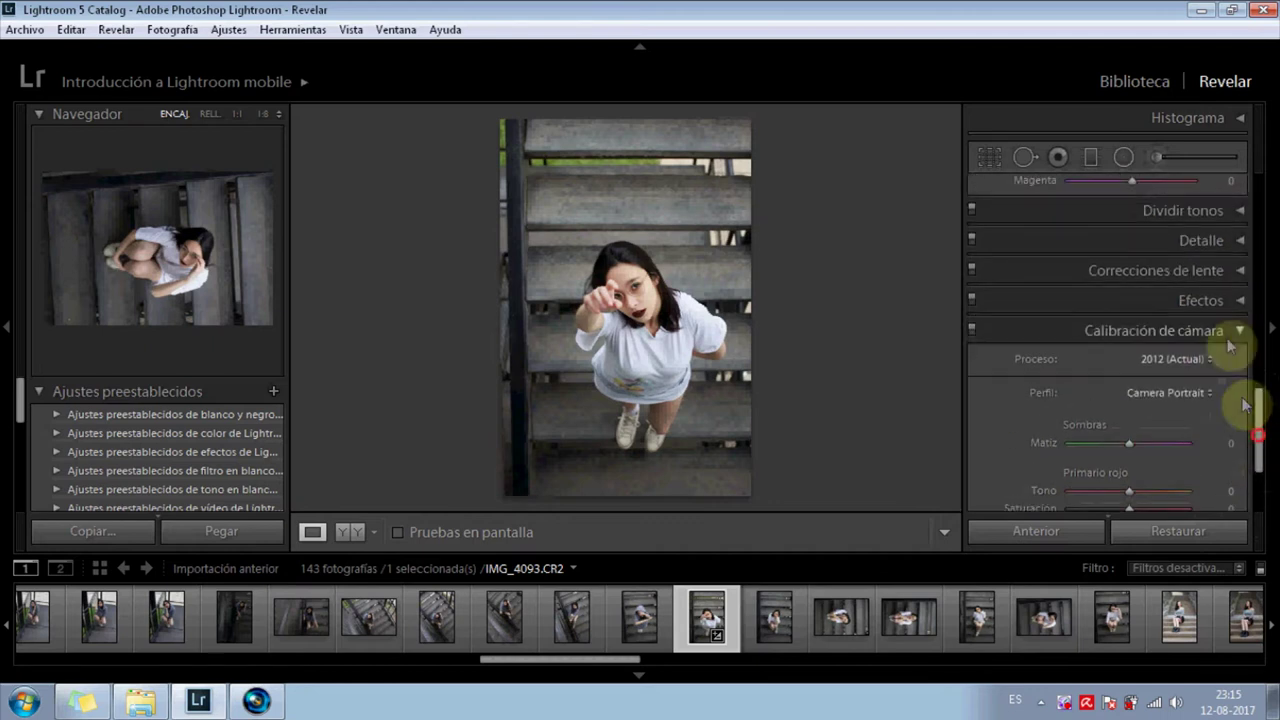
left_click(1235, 272)
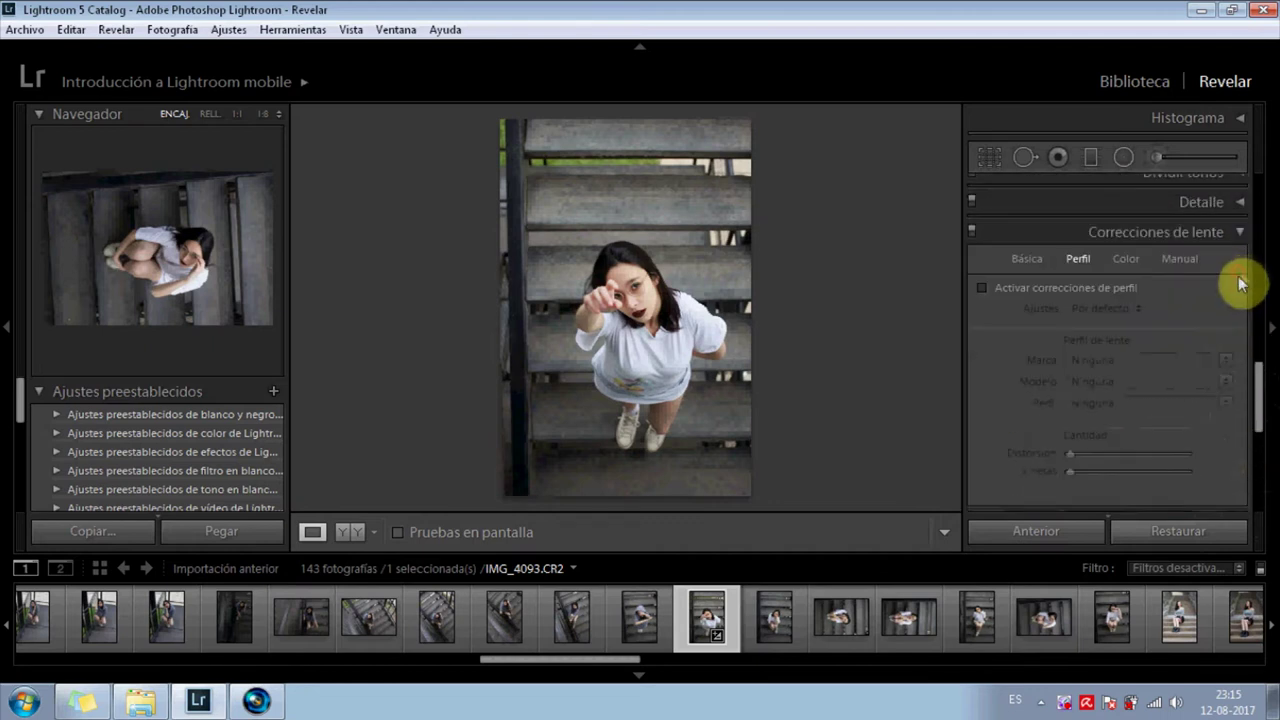
Enable lens profile corrections with maximum distortion correction and remove chromatic aberration
left_click(997, 287)
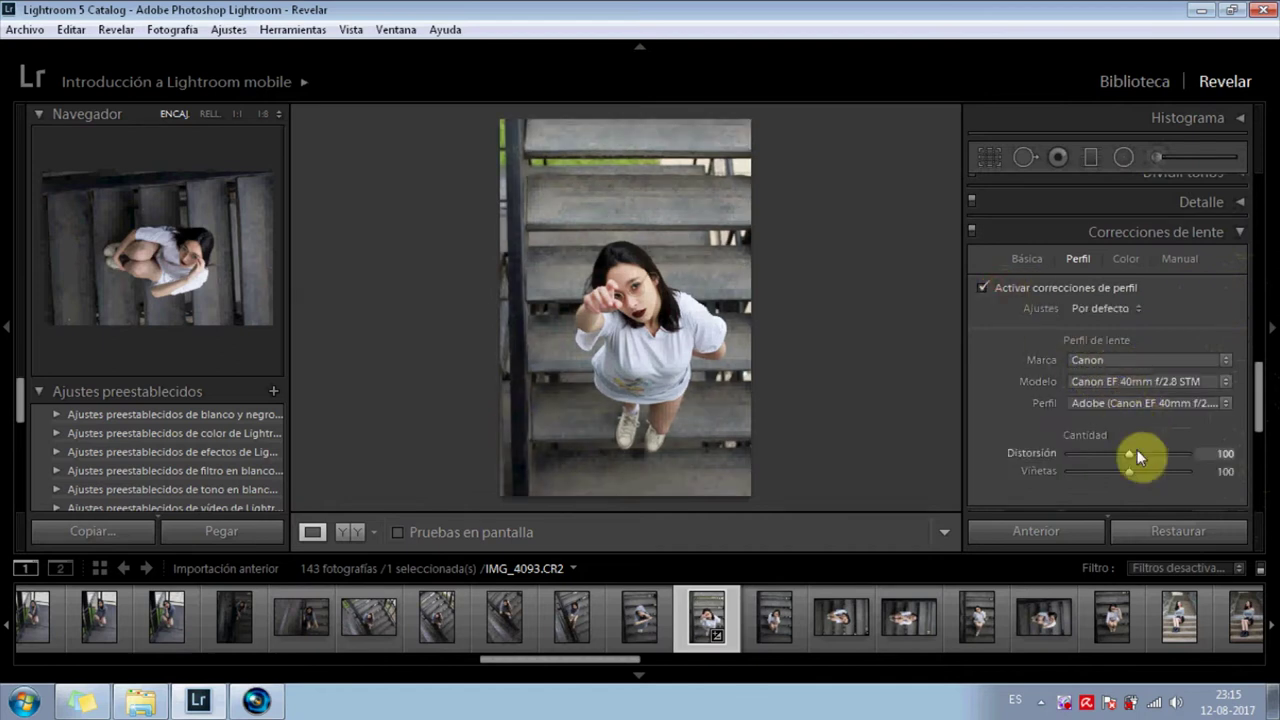
left_click_drag(1130, 453, 1205, 454)
left_click(1027, 259)
left_click(983, 305)
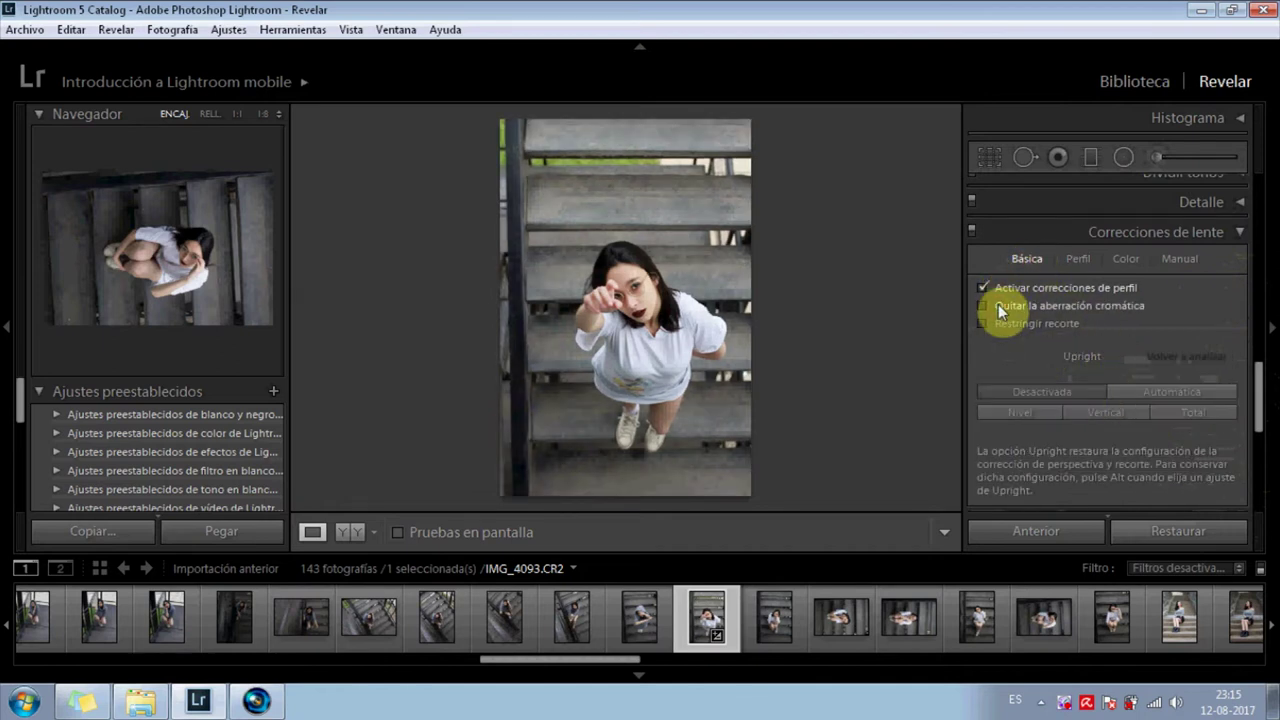
left_click(1240, 232)
left_click(1241, 203)
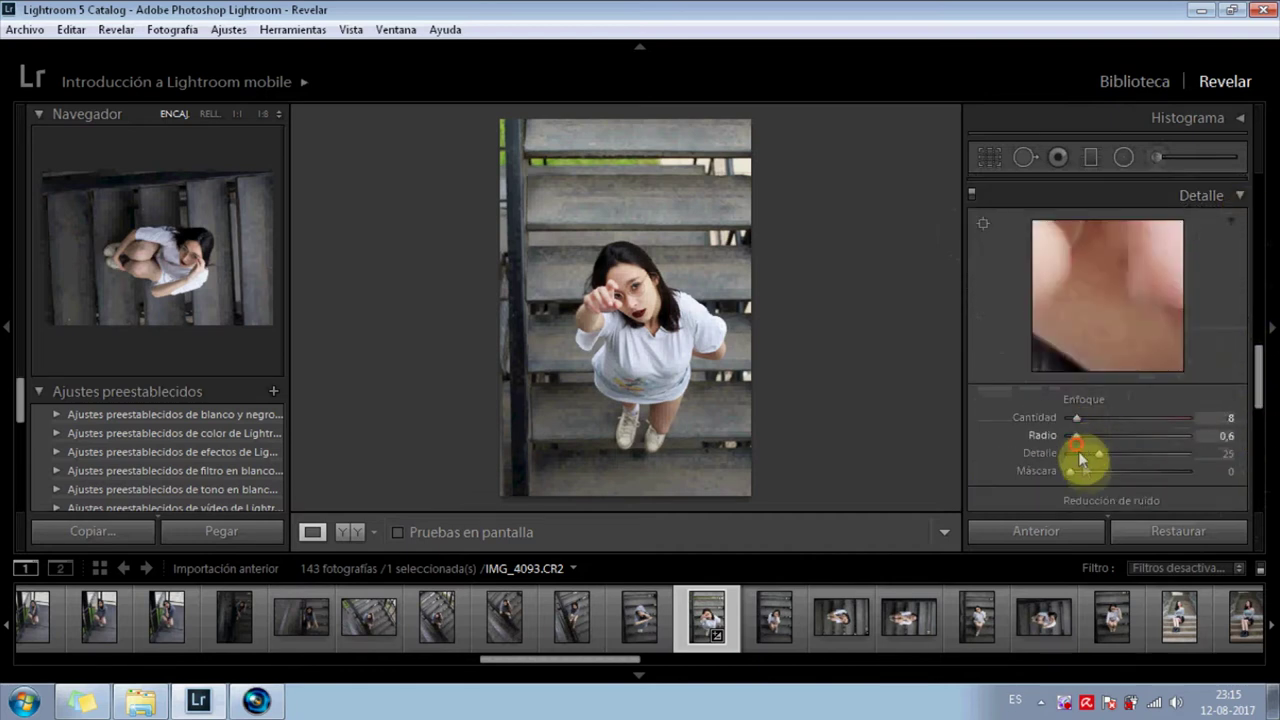
left_click(1241, 197)
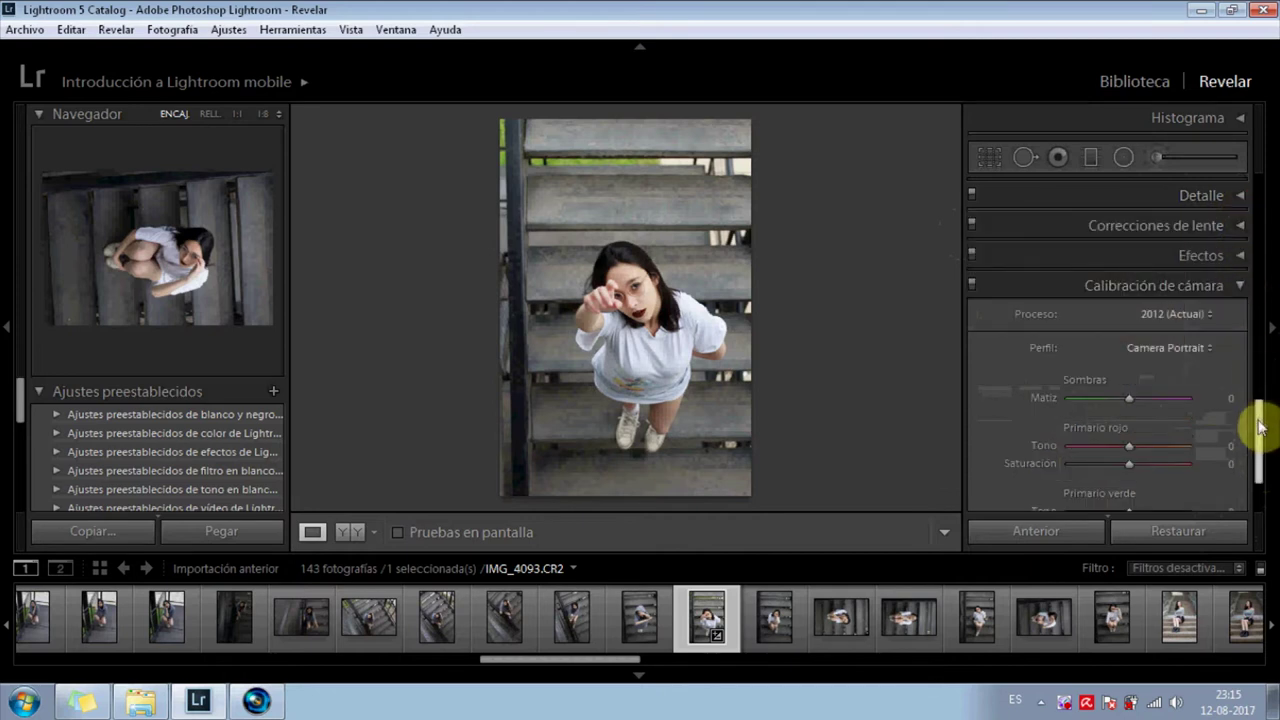
Build an RGB point curve with upper and lower-midtone points and the black point lifted about 13%
left_click_drag(1260, 427, 1262, 285)
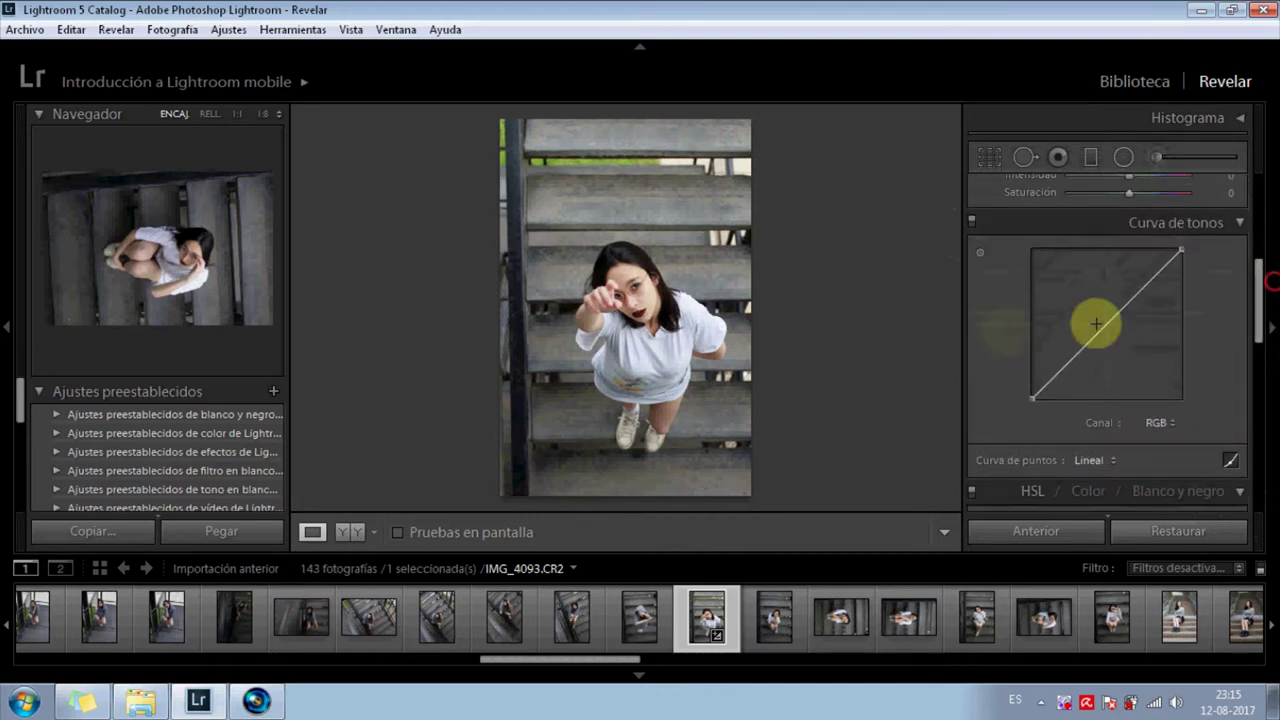
left_click_drag(1057, 377, 1103, 339)
left_click(1149, 287)
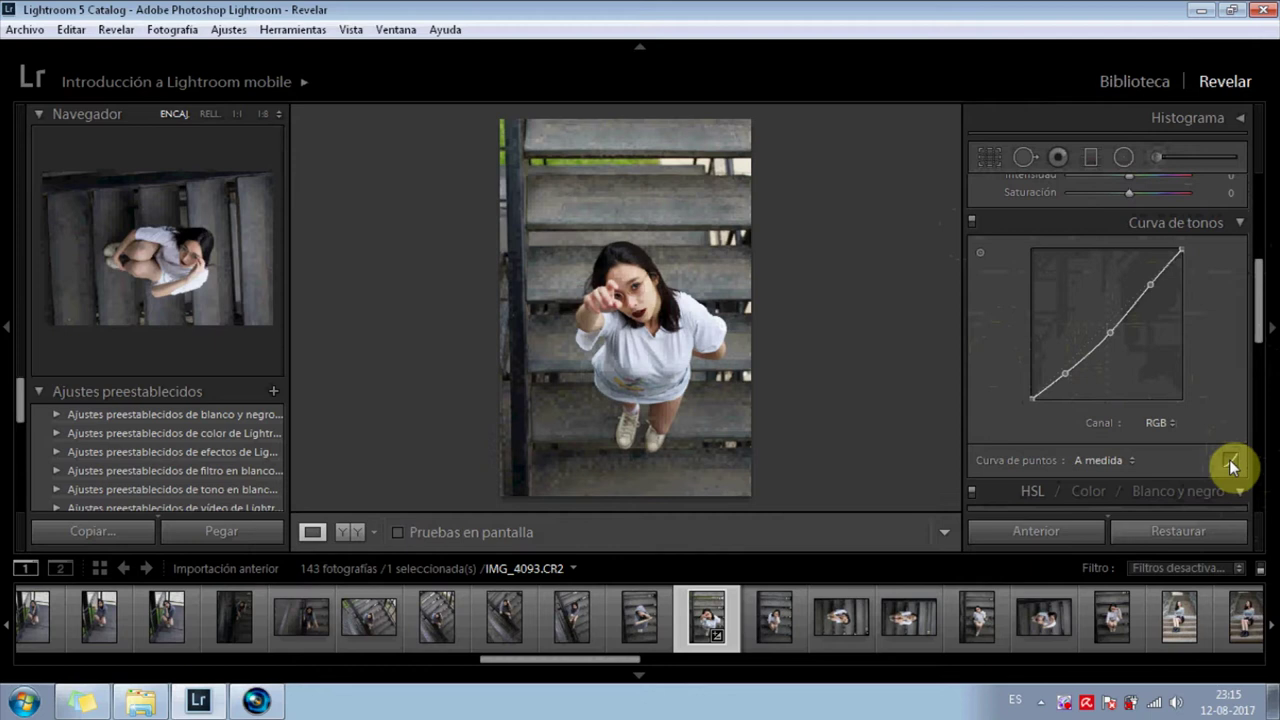
left_click(1031, 396)
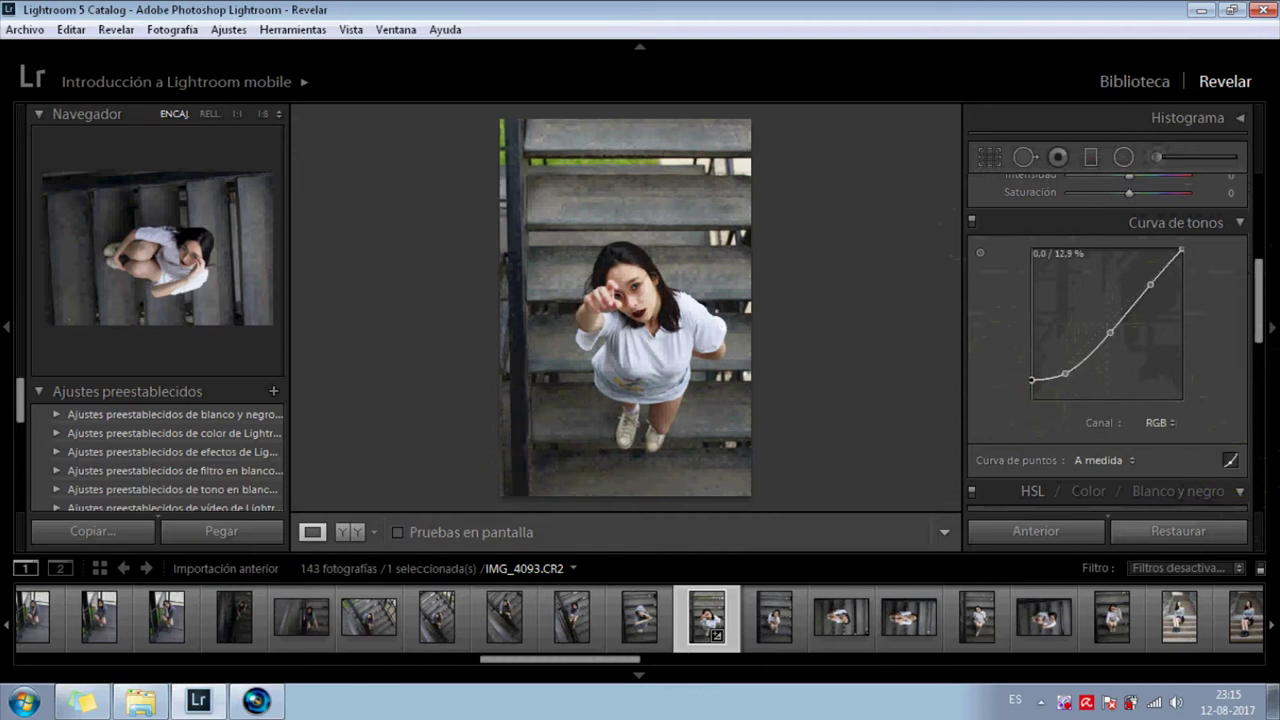
left_click_drag(1068, 361, 1065, 378)
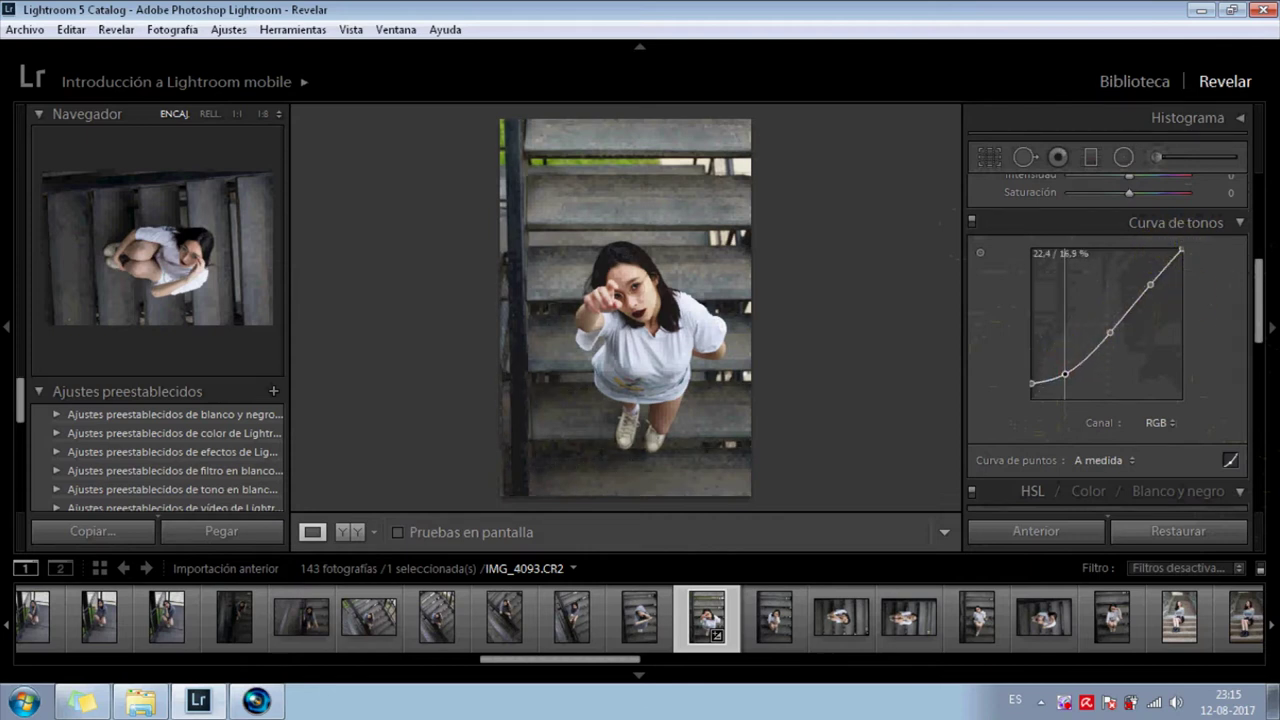
left_click_drag(1065, 374, 1068, 370)
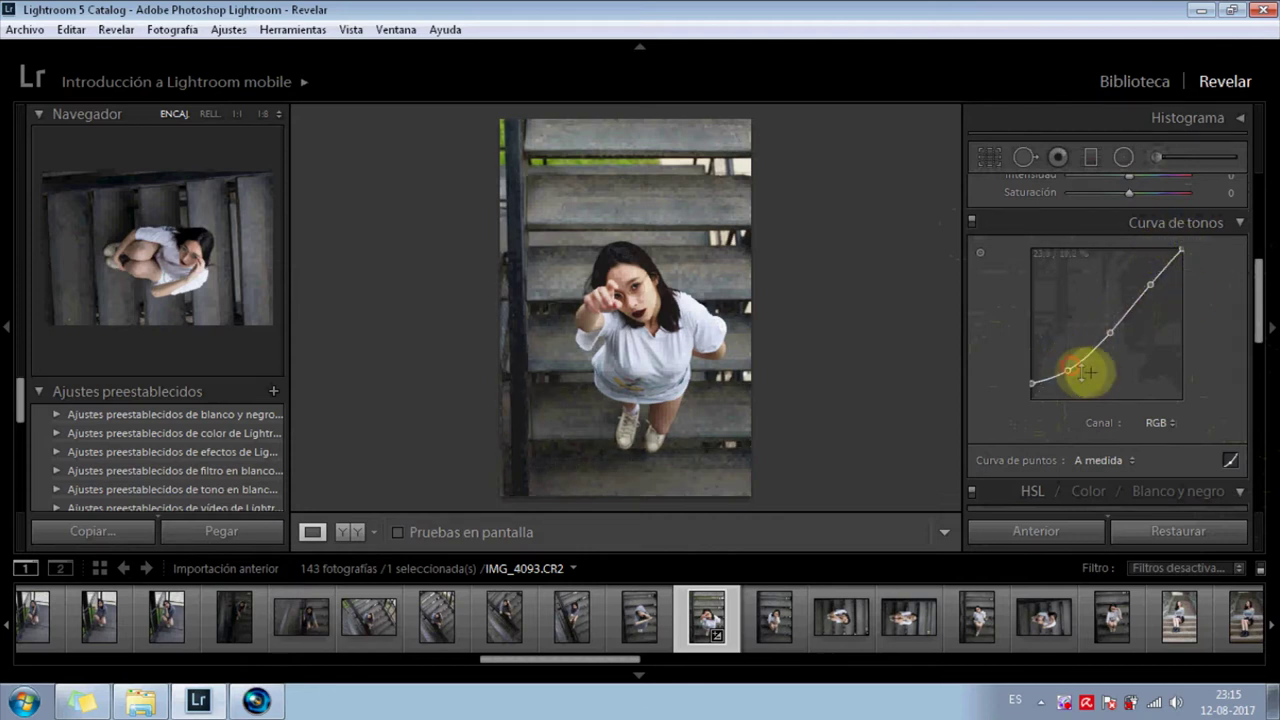
left_click(1157, 425)
Shape the red curve: lower midtones 25.9→23.1% and upper tones 73.3→76.7%
left_click(1106, 469)
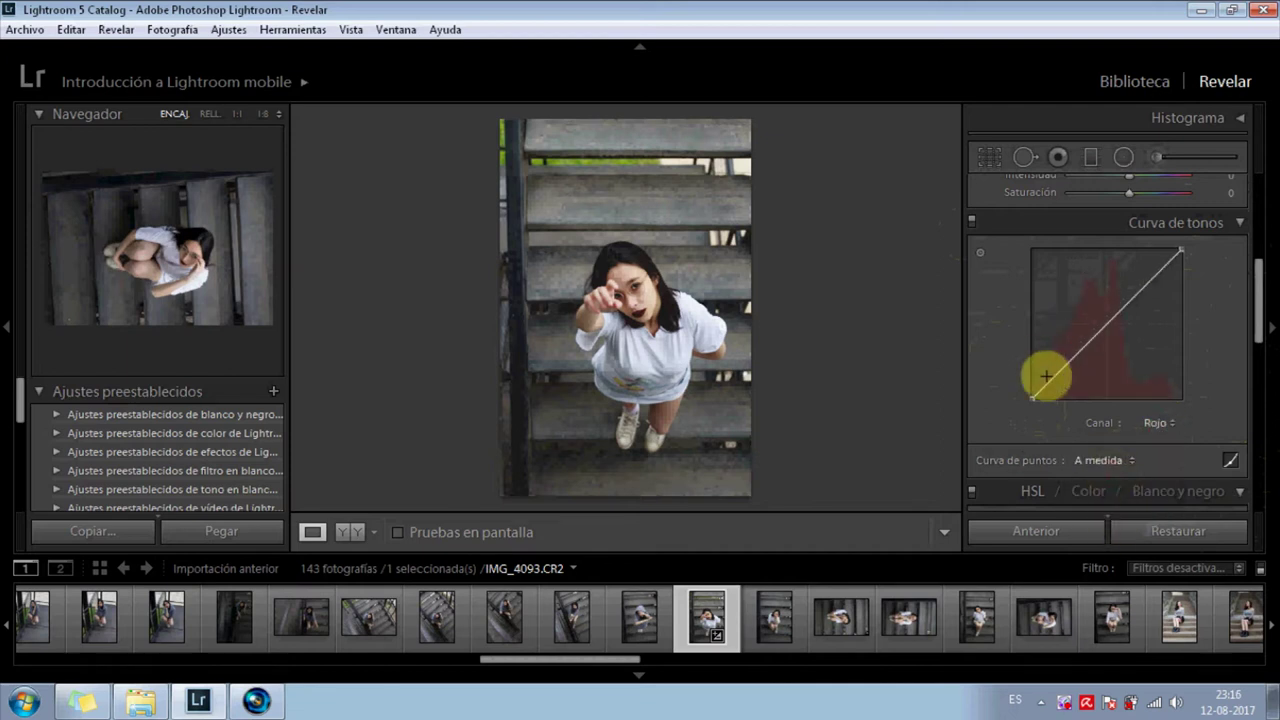
left_click(1068, 362)
left_click(1108, 322)
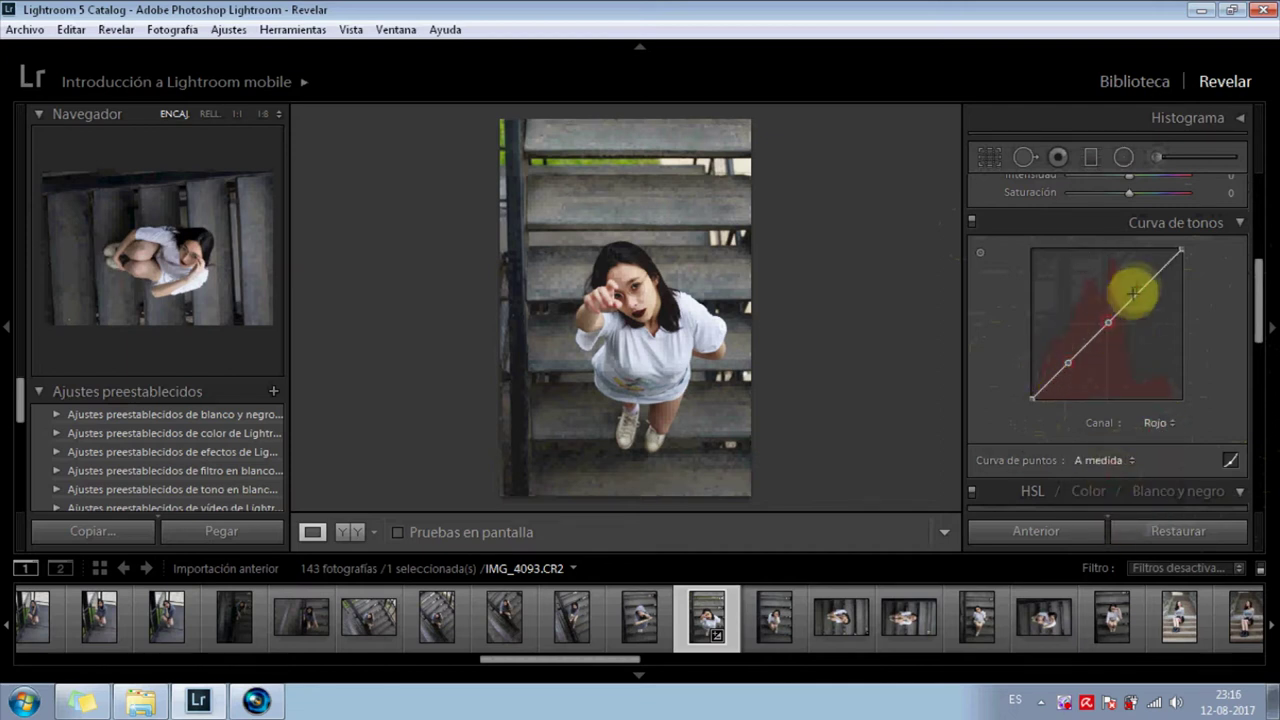
left_click(1143, 285)
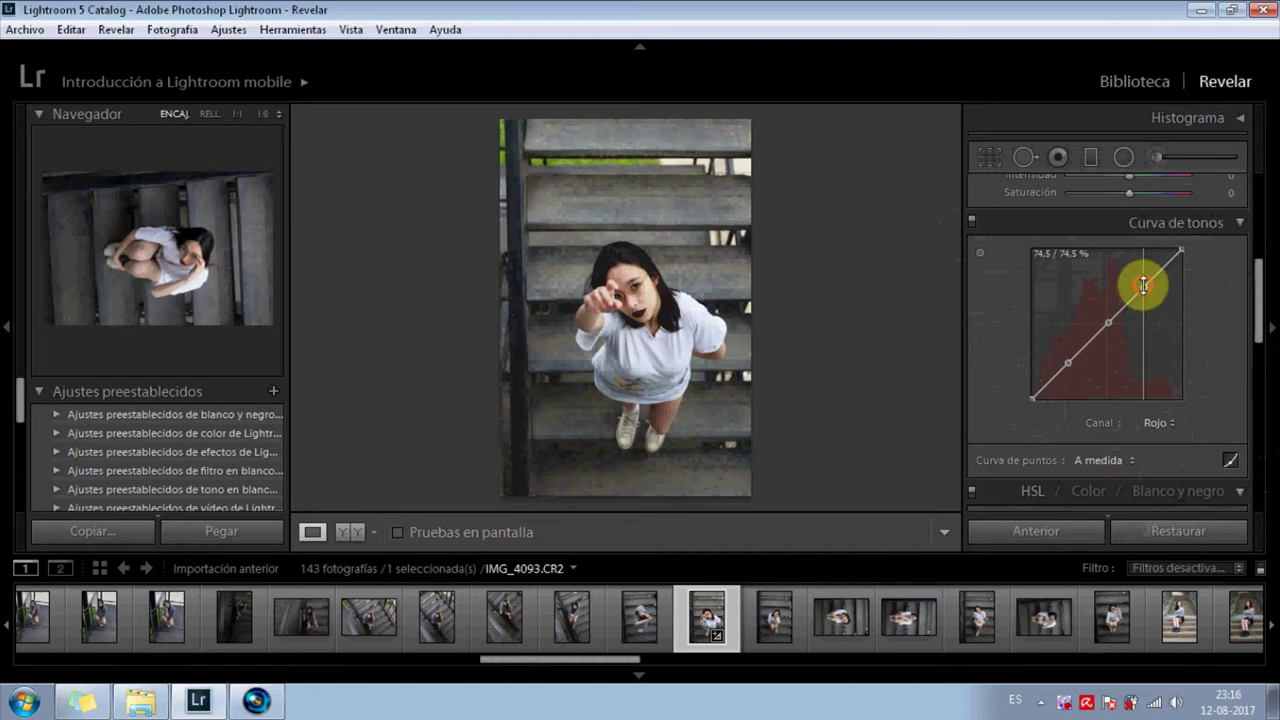
left_click_drag(1143, 285, 1145, 290)
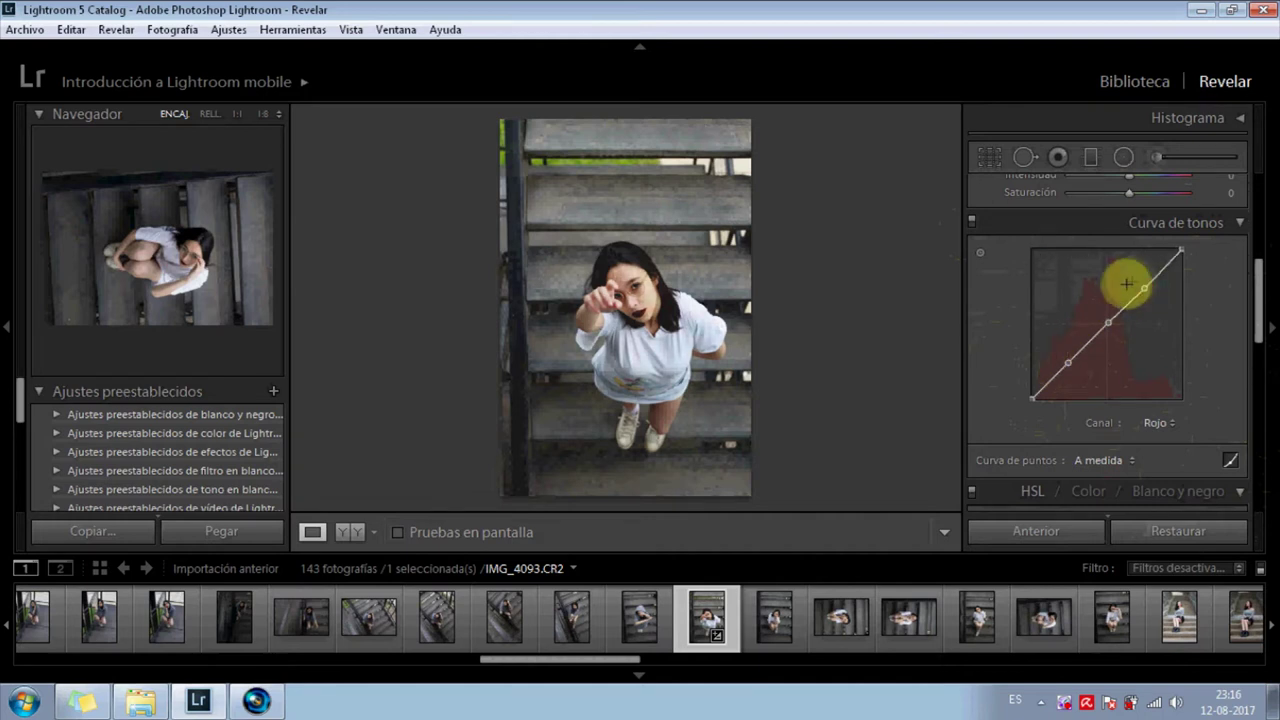
left_click_drag(1146, 284, 1143, 286)
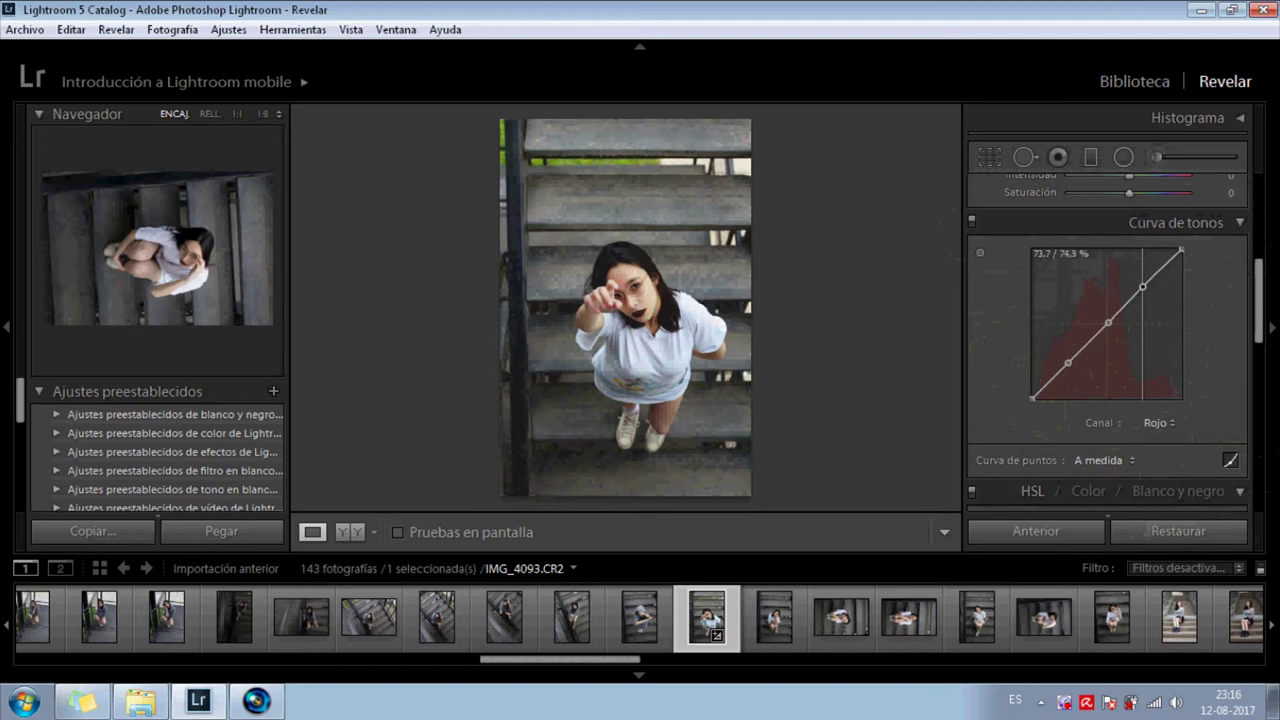
left_click_drag(1062, 368, 1071, 367)
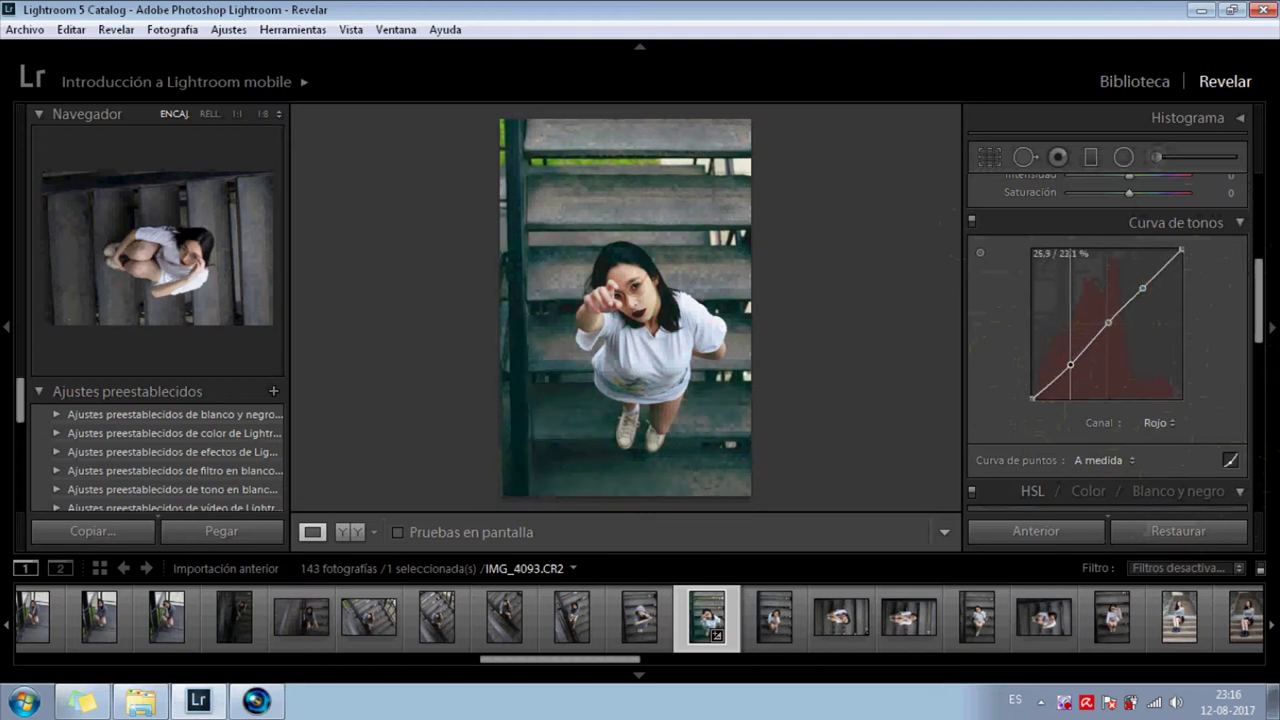
left_click_drag(1143, 285, 1143, 286)
left_click(1157, 422)
Add three points to the green curve, raising its highlights and darkening its shadows
left_click(1098, 488)
left_click(1145, 286)
left_click(1105, 326)
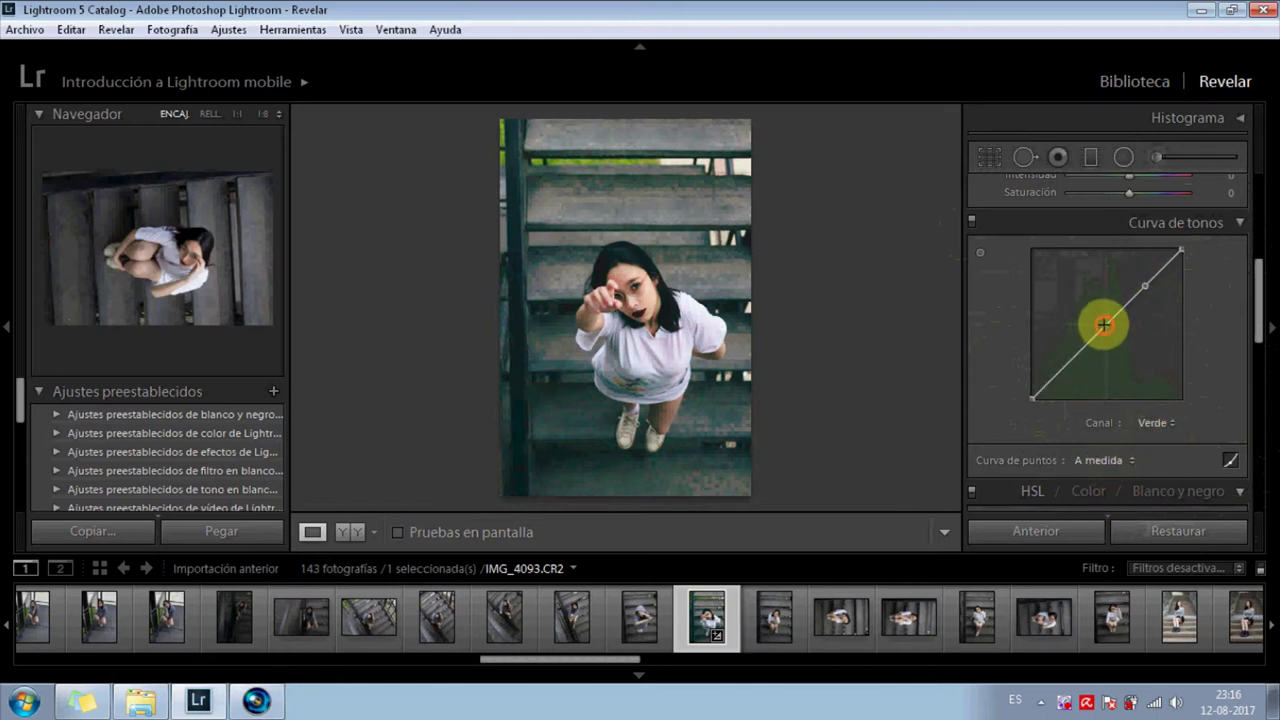
left_click(1068, 360)
left_click_drag(1145, 286, 1140, 287)
left_click_drag(1068, 360, 1073, 366)
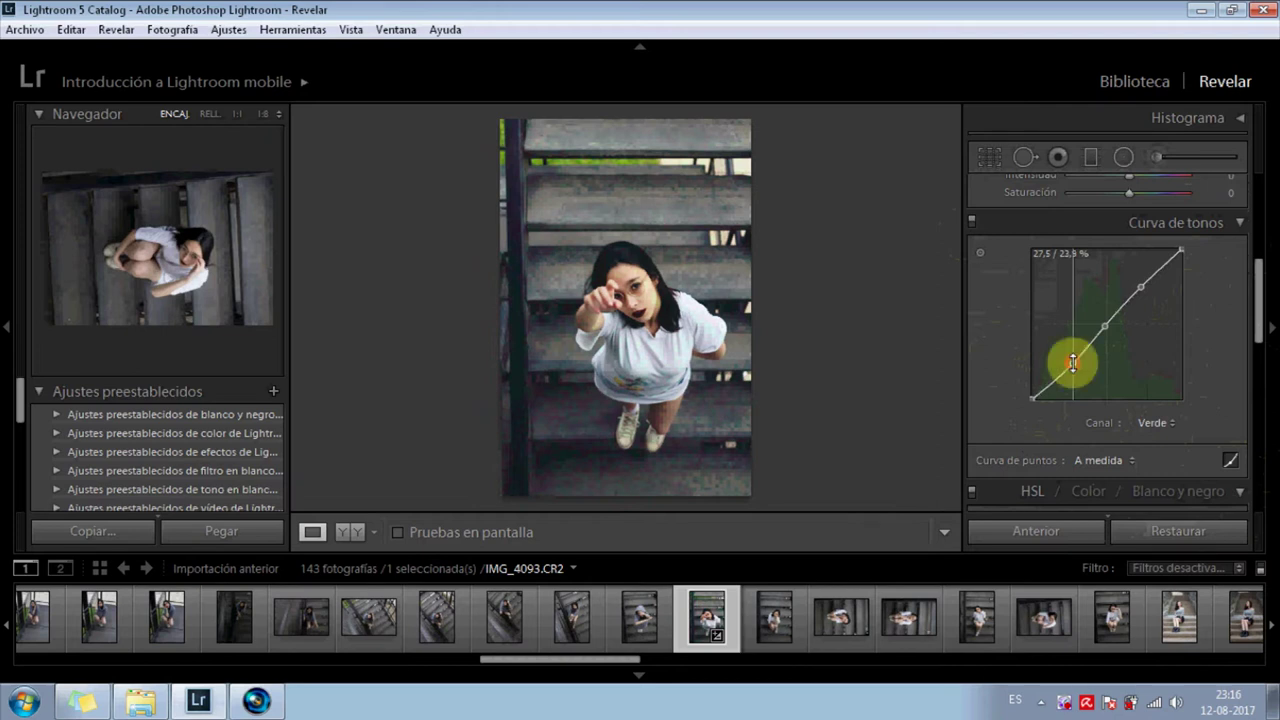
Shape the blue curve, lowering shadows 20.4→17.6% and lifting upper tones 65.9→67.8%
left_click(1157, 424)
left_click(1128, 507)
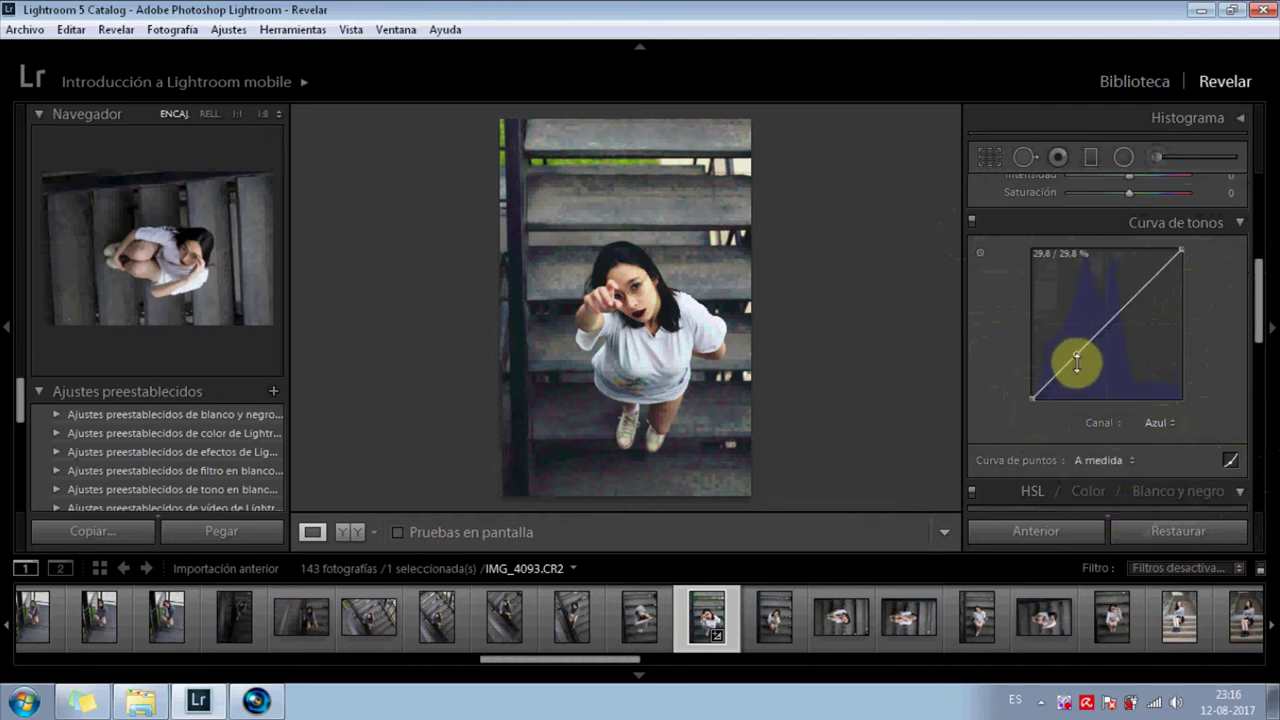
left_click(1062, 364)
left_click(1107, 322)
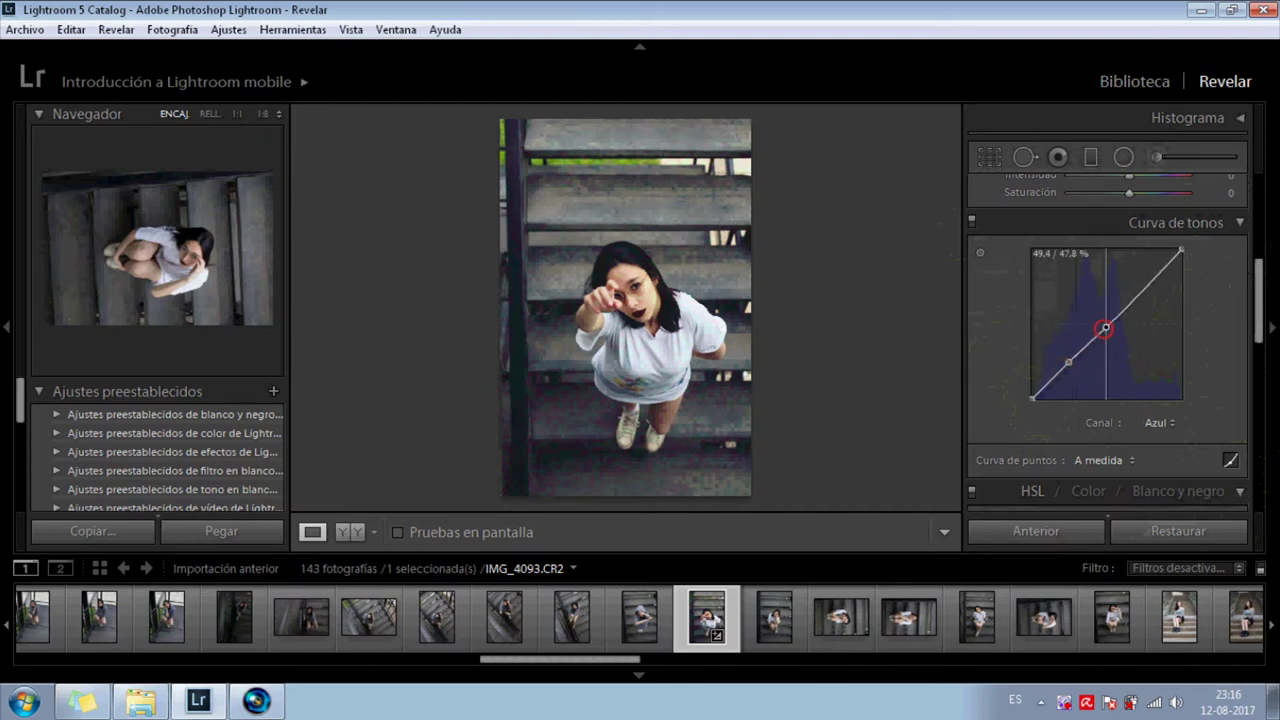
double_click(1107, 327)
double_click(1069, 362)
left_click(1069, 362)
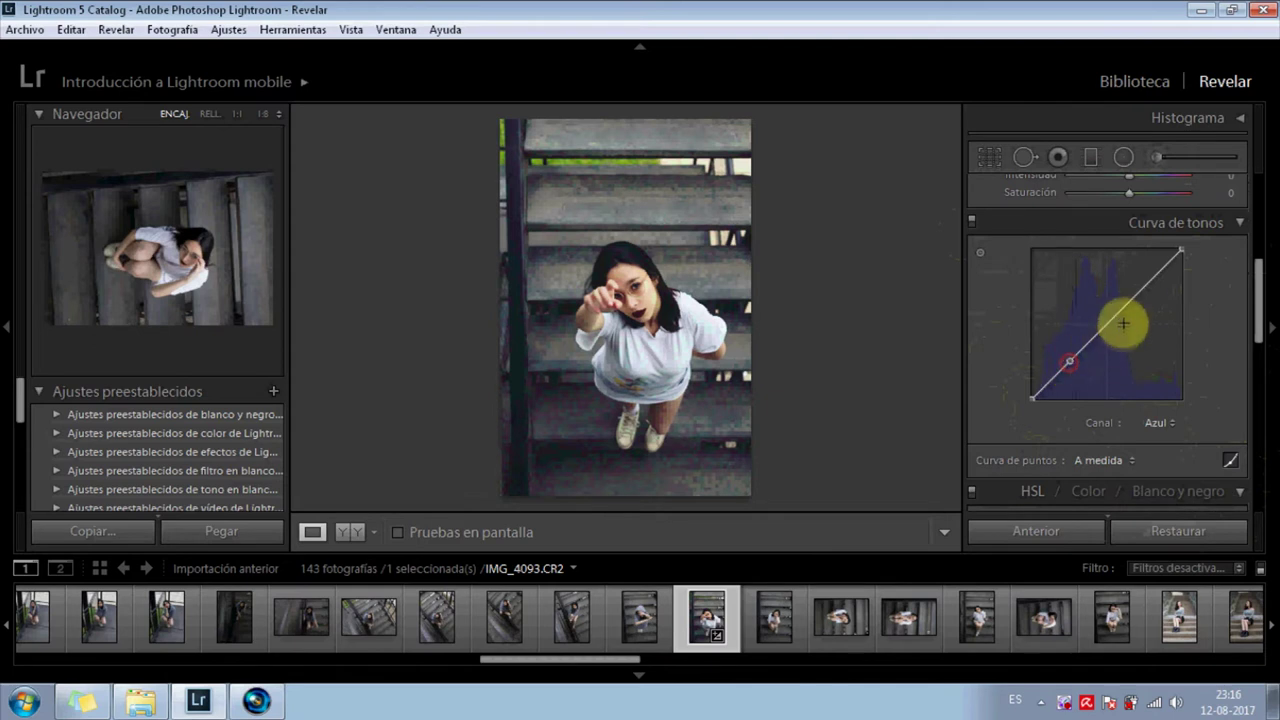
left_click(1106, 325)
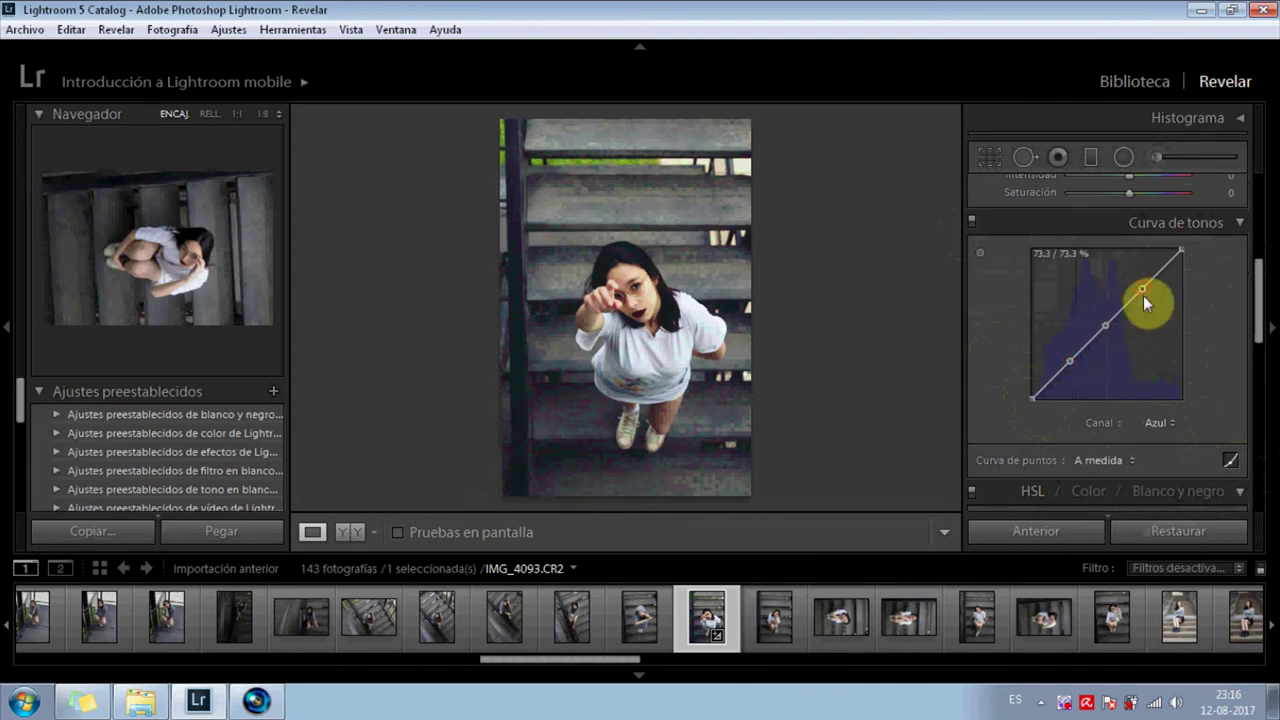
left_click_drag(1141, 286, 1143, 298)
mouse_move(1143, 298)
left_mouse_down()
mouse_move(1092, 339)
mouse_move(1115, 312)
left_mouse_up()
left_click(1069, 358)
left_click_drag(1069, 358, 1062, 373)
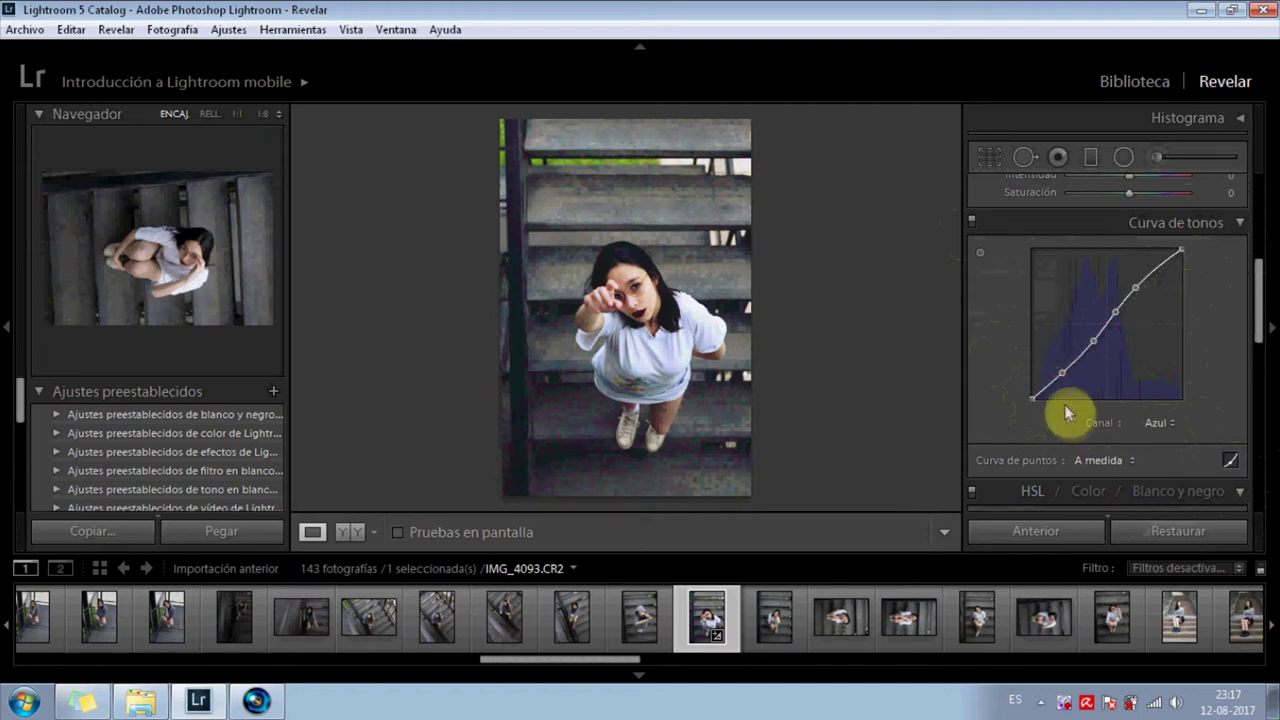
left_click(969, 220)
left_click(972, 220)
left_click(972, 221)
left_click(972, 221)
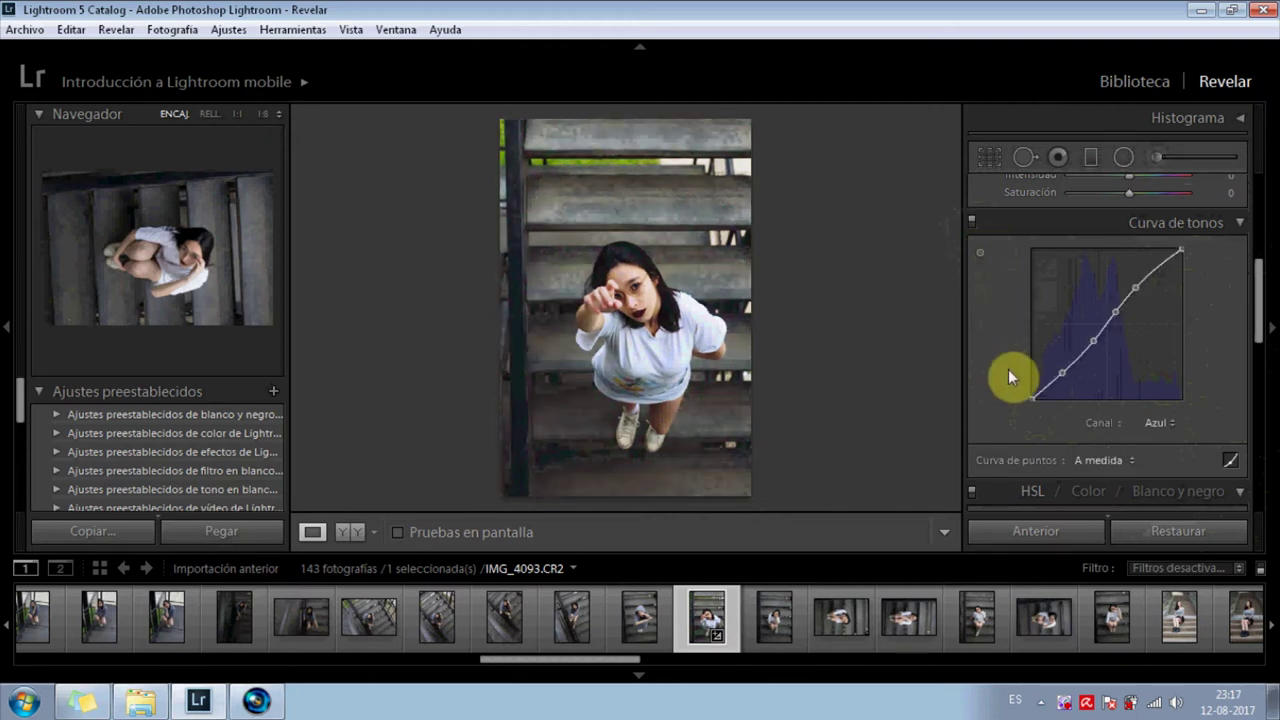
left_click(1100, 460)
left_click(1100, 430)
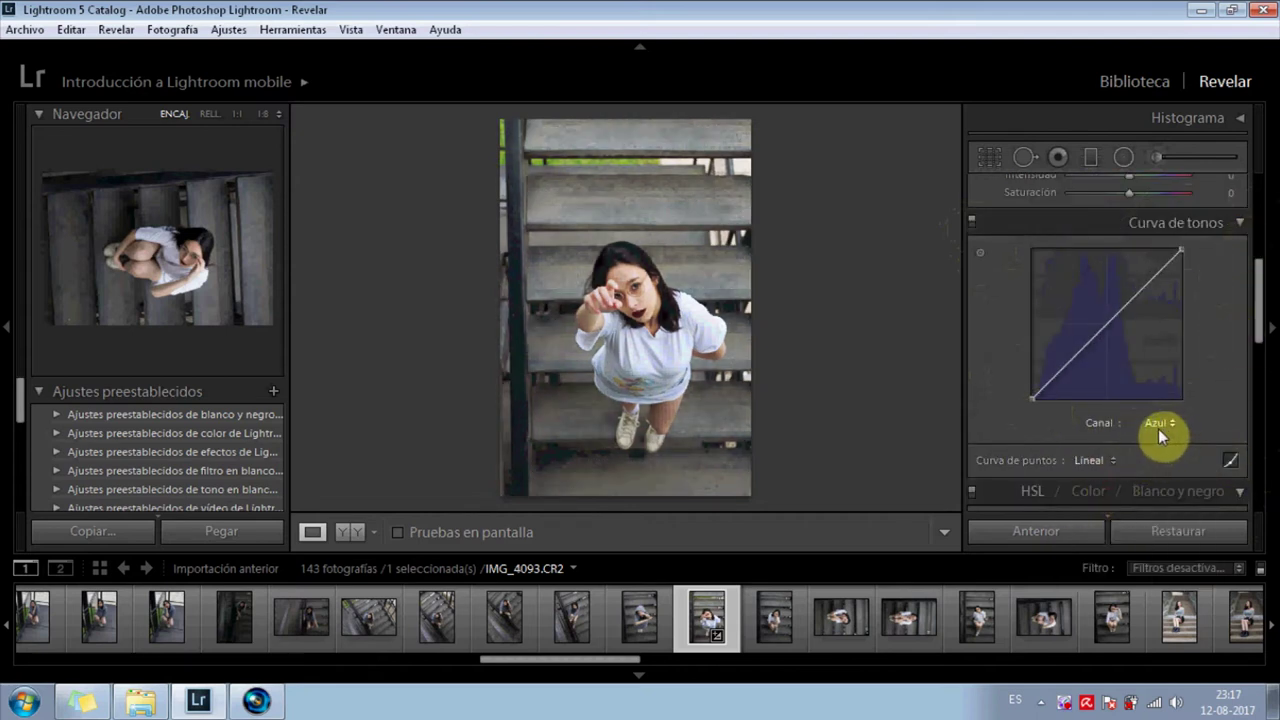
key("ctrl+z")
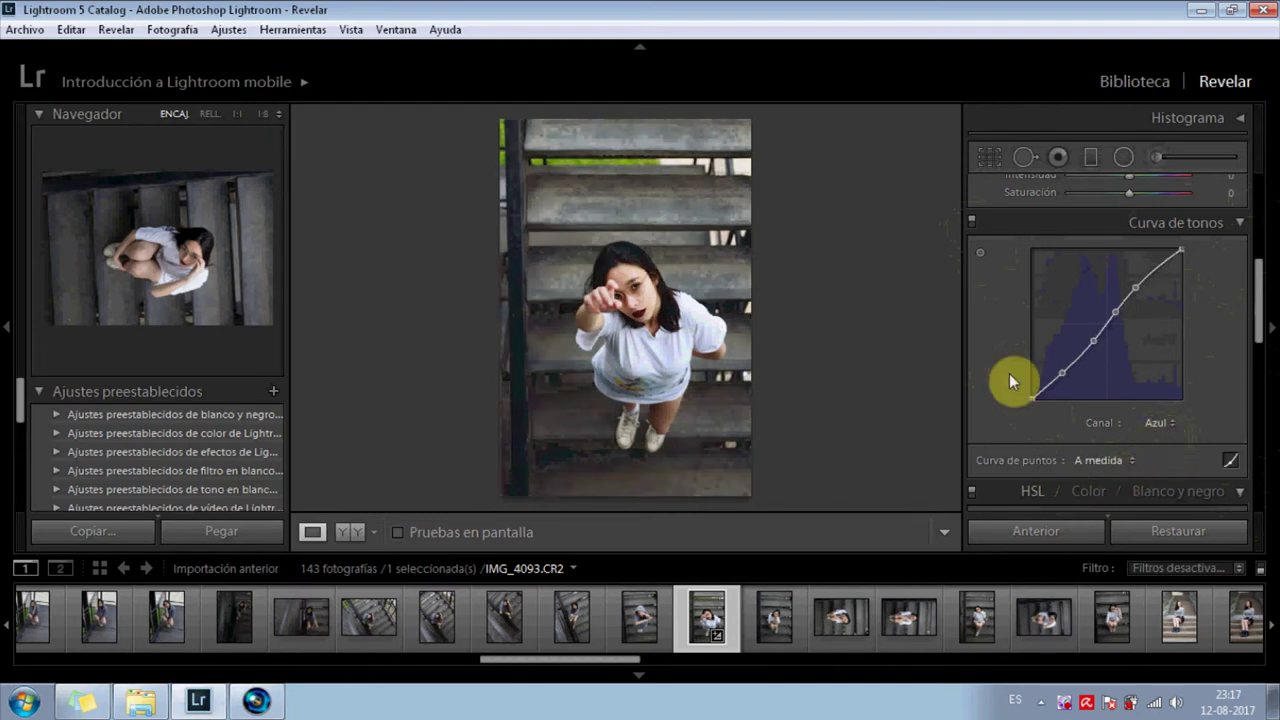
scroll(1000, 355, "down", 5)
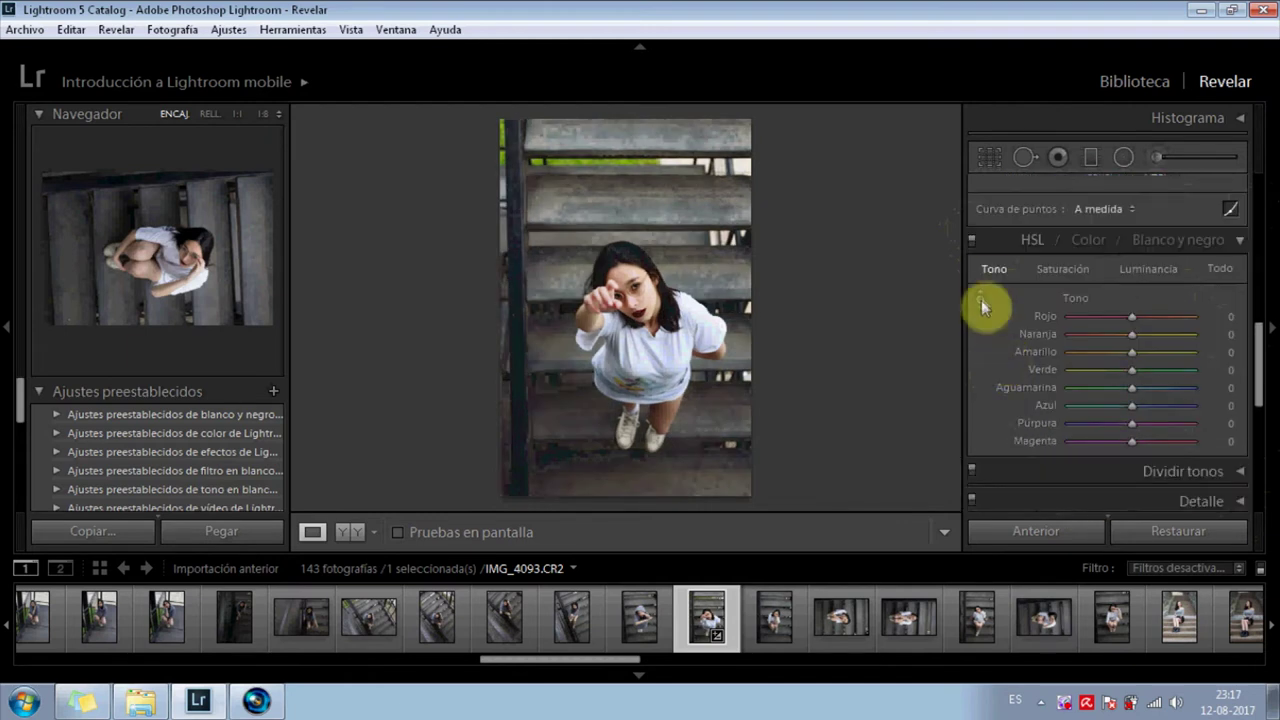
Set the HSL targeted adjustment tool to Hue after trying the All and Saturation targets
left_click(1092, 244)
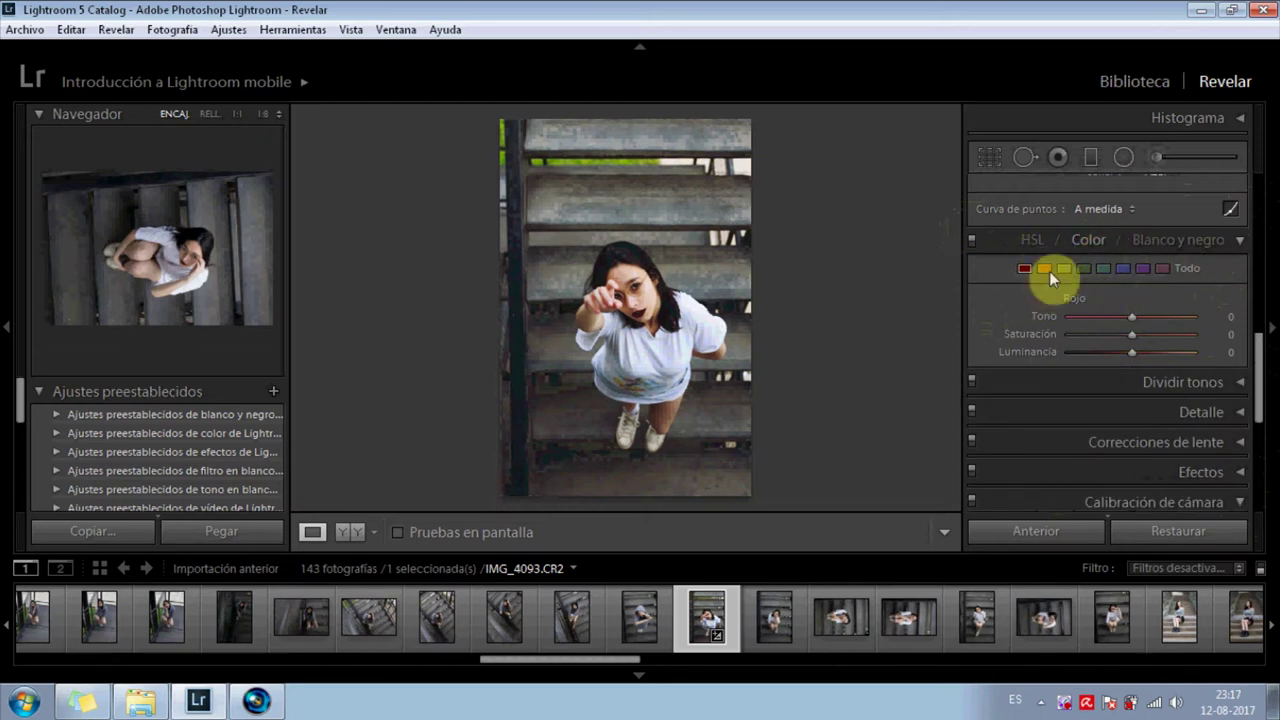
left_click(1030, 239)
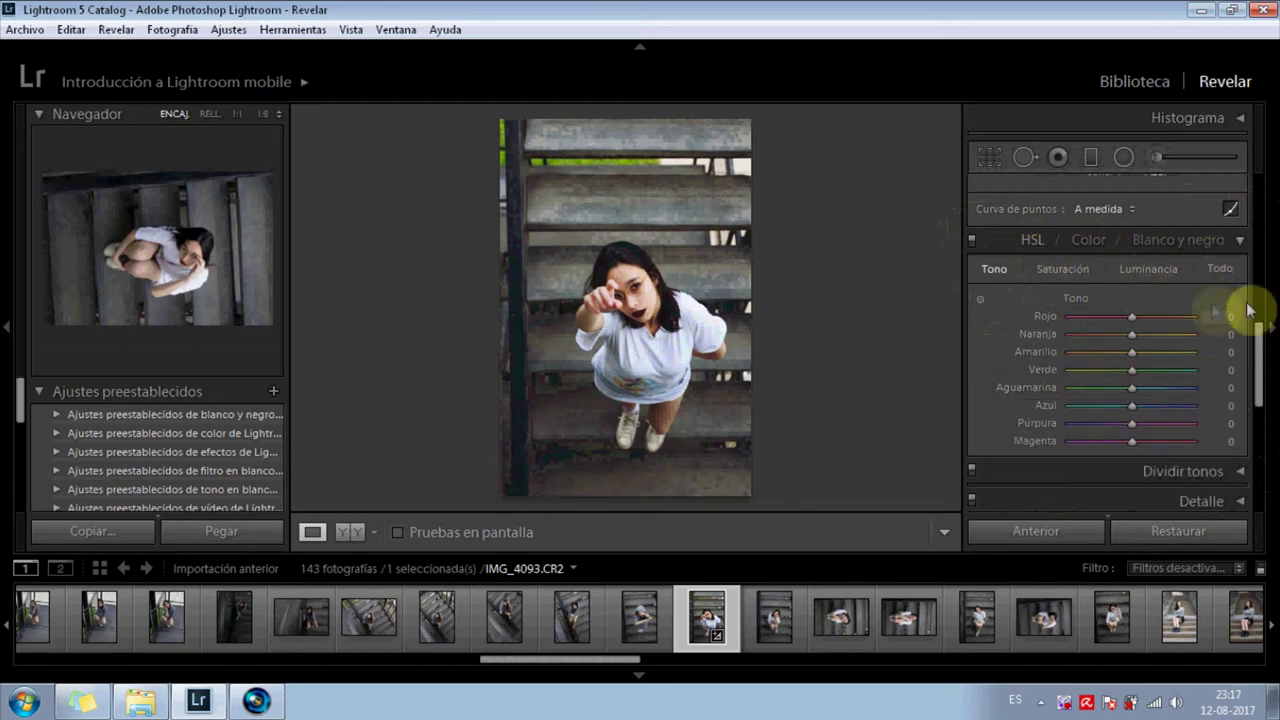
left_click(981, 301)
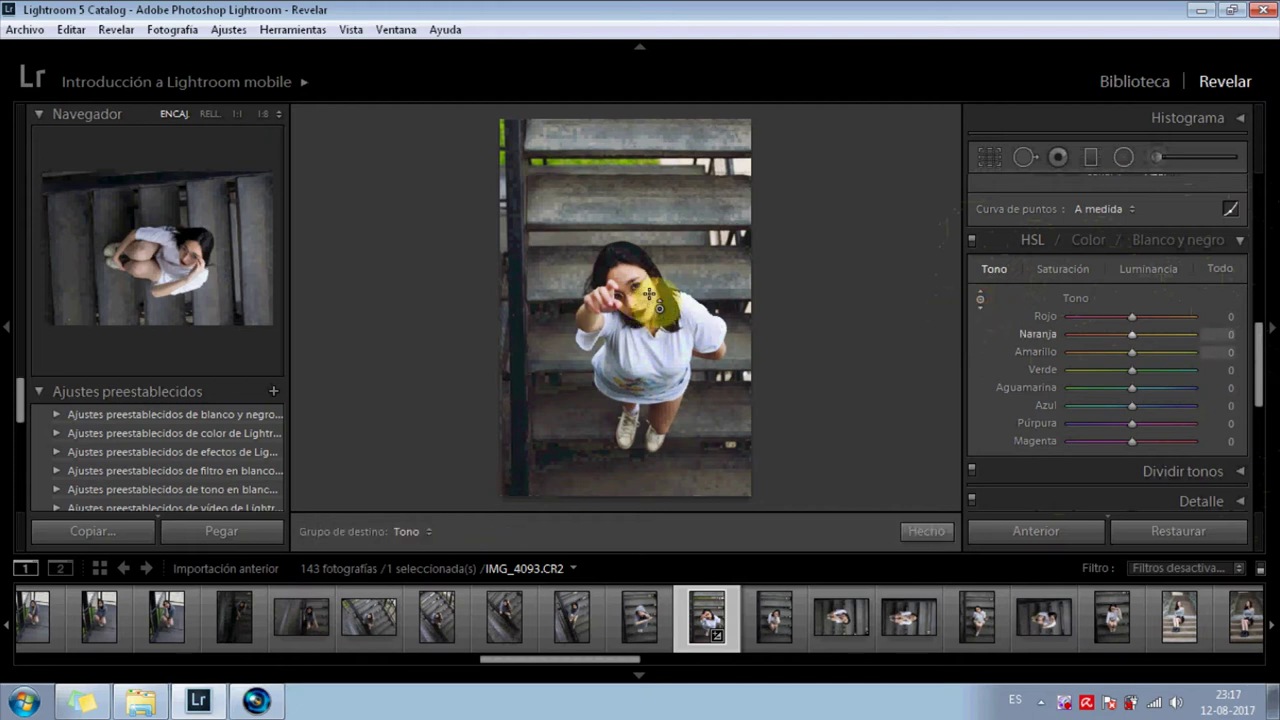
left_click(1220, 267)
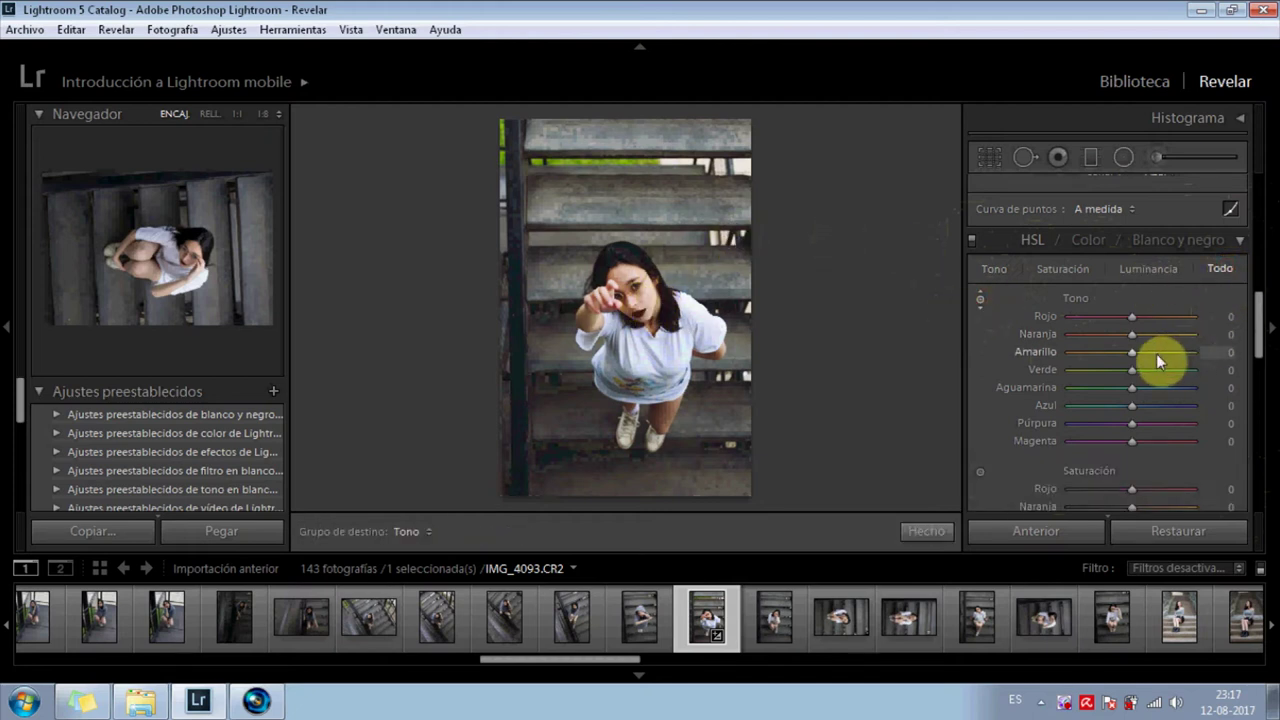
scroll(1138, 373, "down", 3)
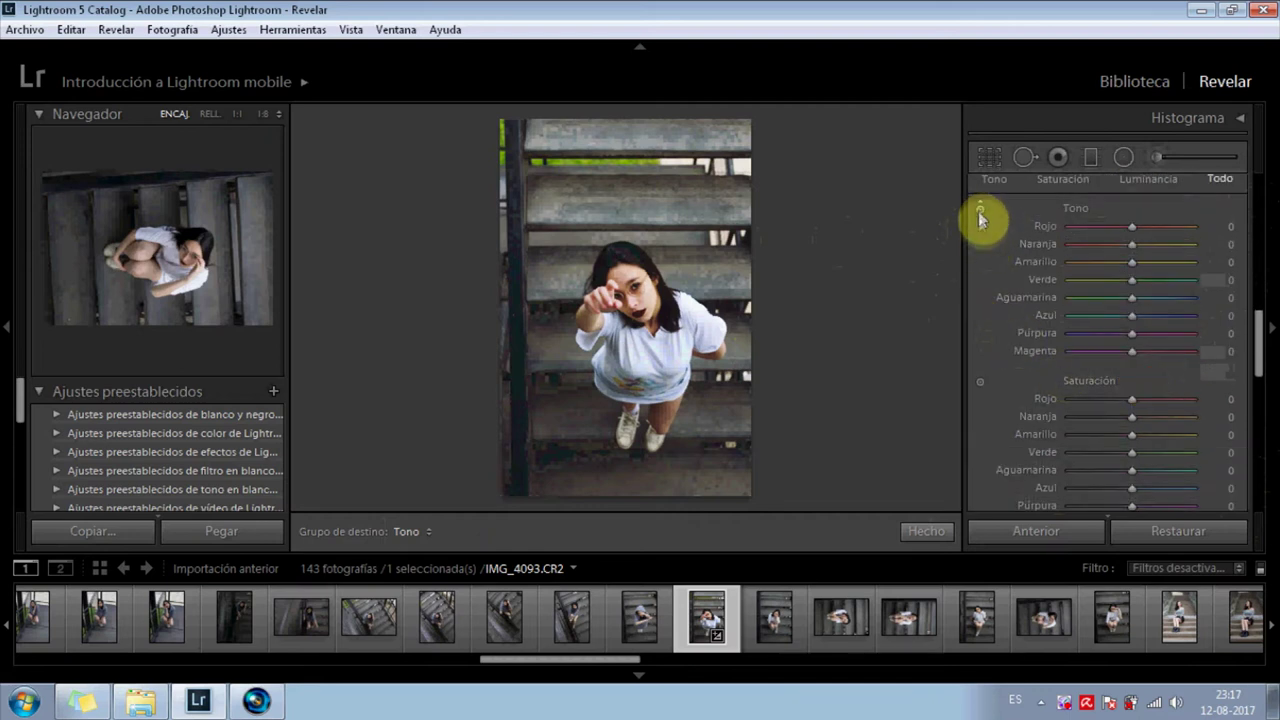
left_click(980, 381)
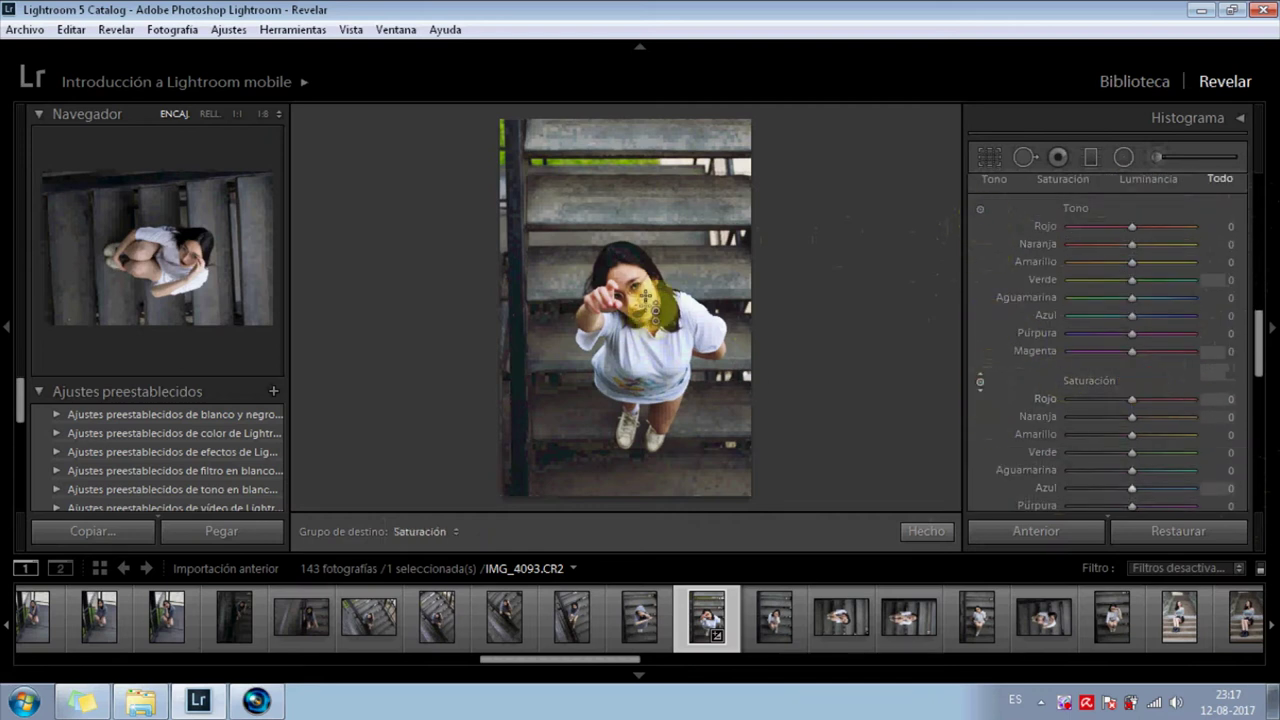
scroll(1110, 335, "up", 4)
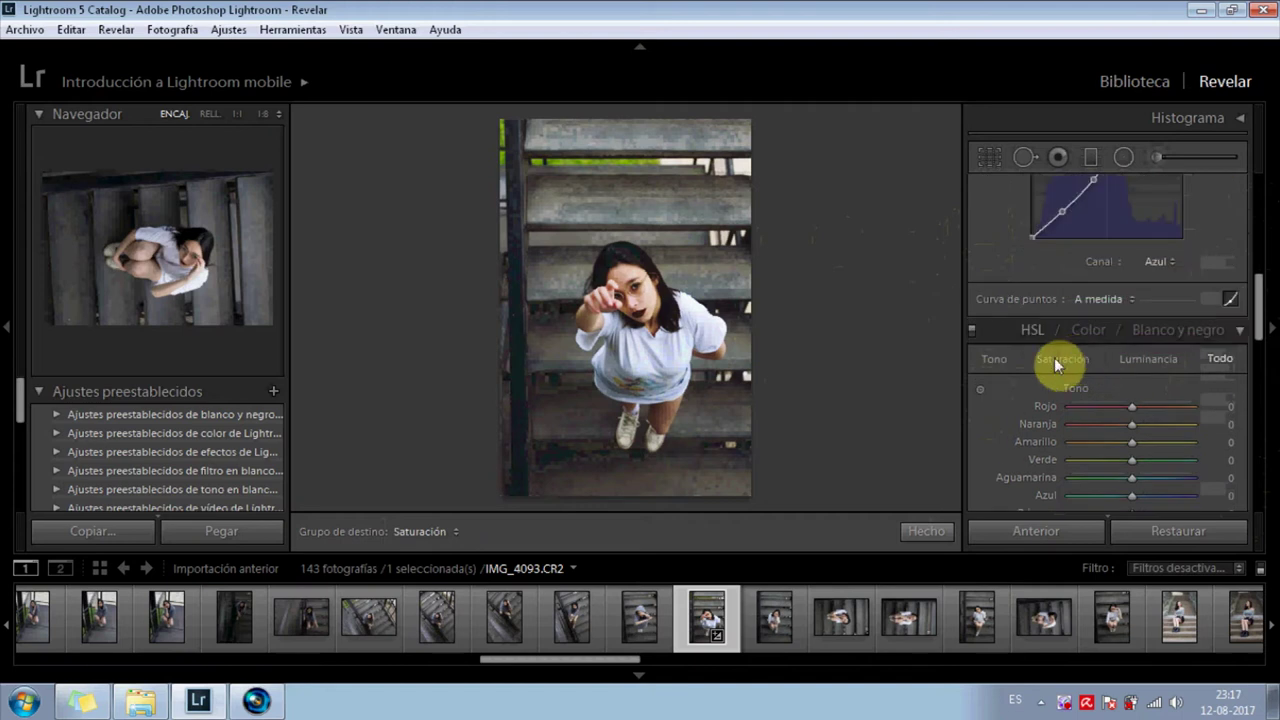
left_click(1003, 363)
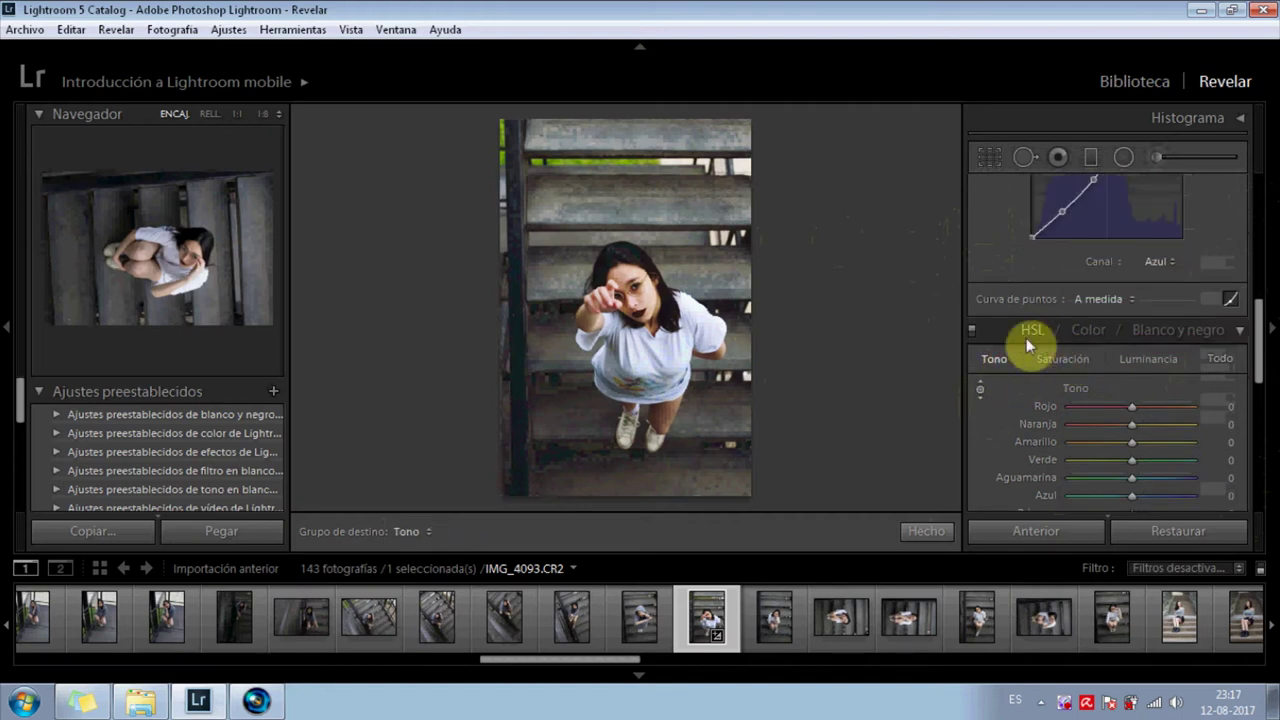
In single-colour HSL view, set red hue to −11 and orange hue to +1
left_click(1088, 331)
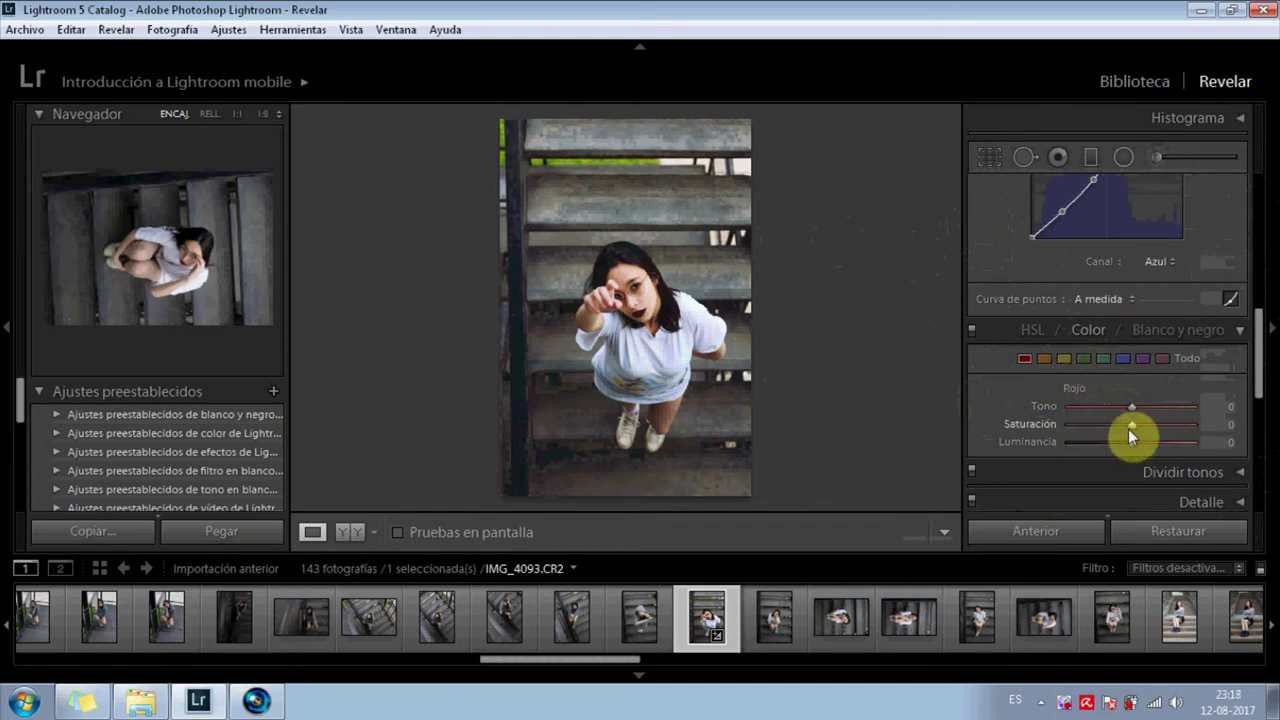
mouse_move(1034, 424)
left_mouse_down()
mouse_move(1247, 430)
mouse_move(1123, 433)
mouse_move(1196, 410)
left_mouse_up()
left_click_drag(1095, 409, 1125, 418)
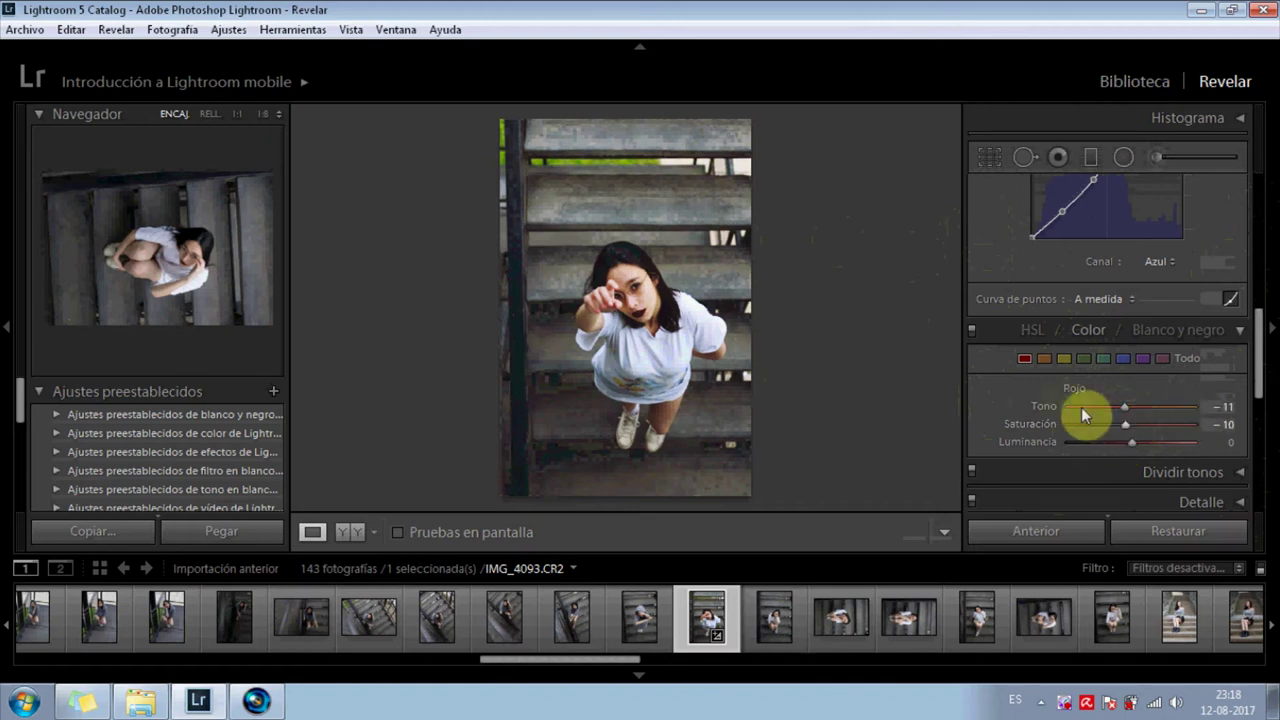
left_click(1044, 358)
left_click_drag(1131, 407, 1066, 412)
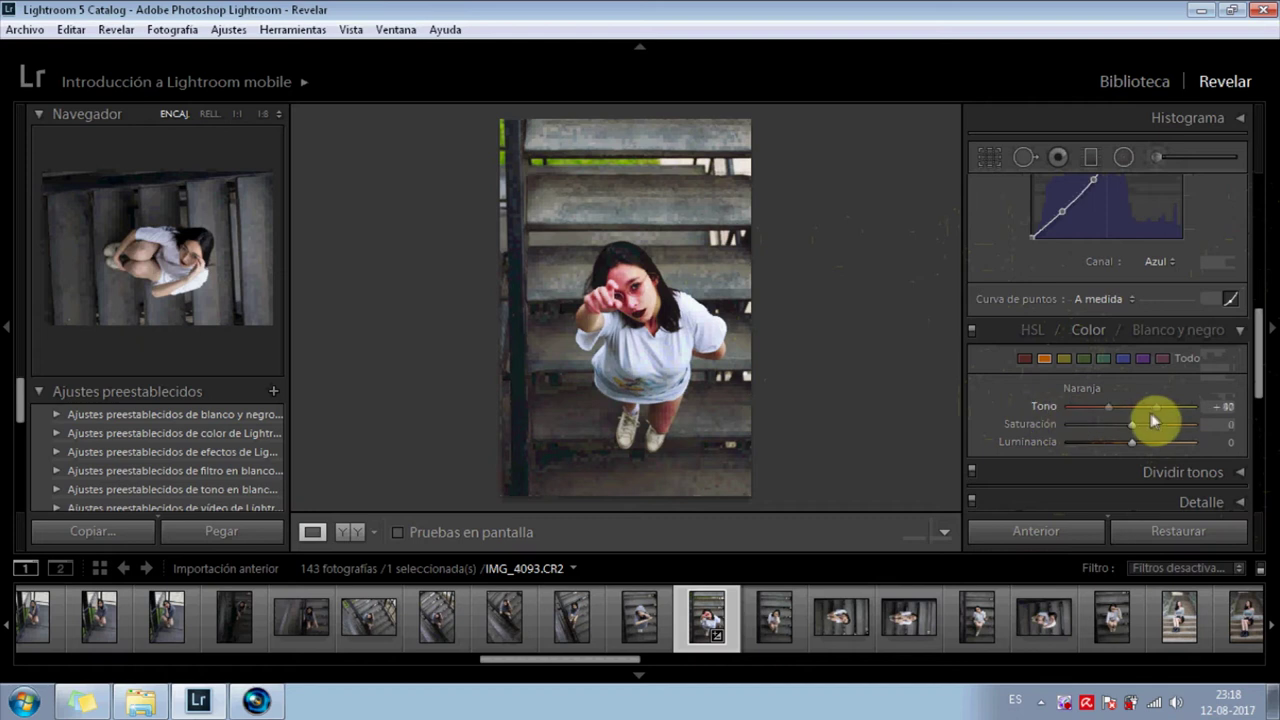
mouse_move(1150, 413)
left_mouse_down()
mouse_move(1109, 428)
mouse_move(1131, 408)
mouse_move(1137, 443)
mouse_move(1165, 439)
left_mouse_up()
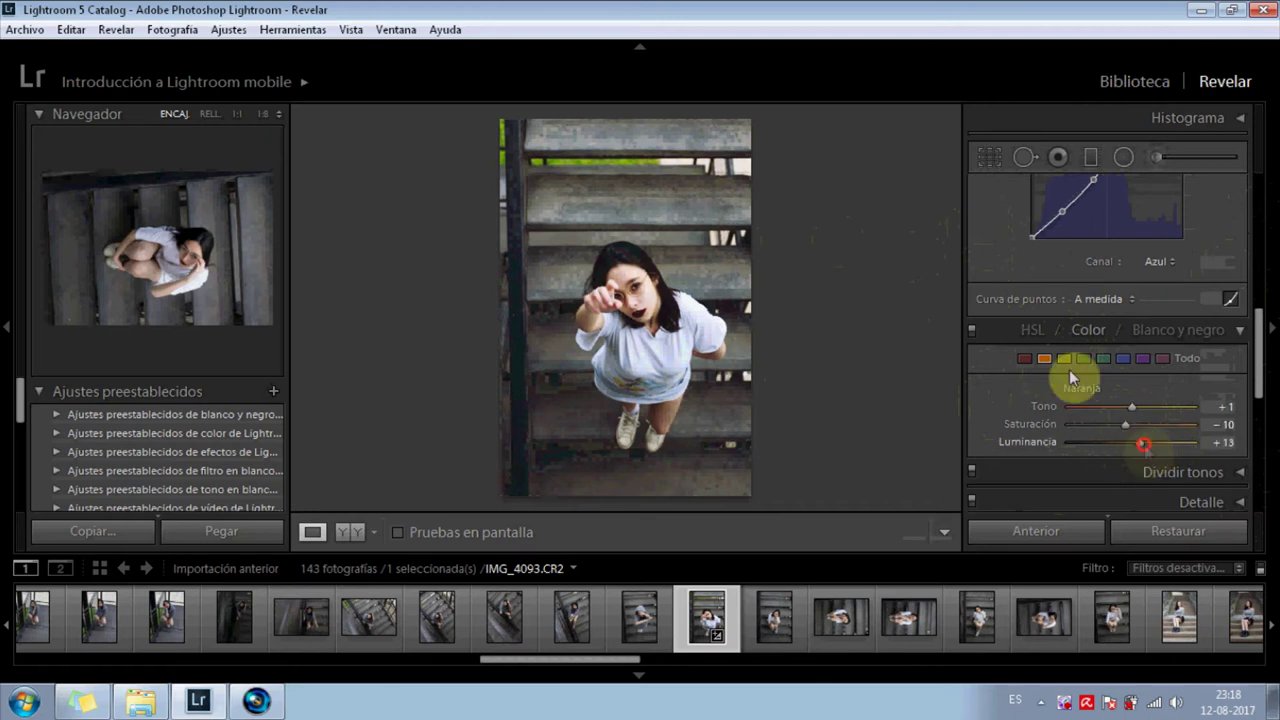
left_click(1025, 358)
mouse_move(1192, 408)
left_mouse_down()
mouse_move(1124, 416)
mouse_move(1181, 440)
mouse_move(1139, 440)
left_mouse_up()
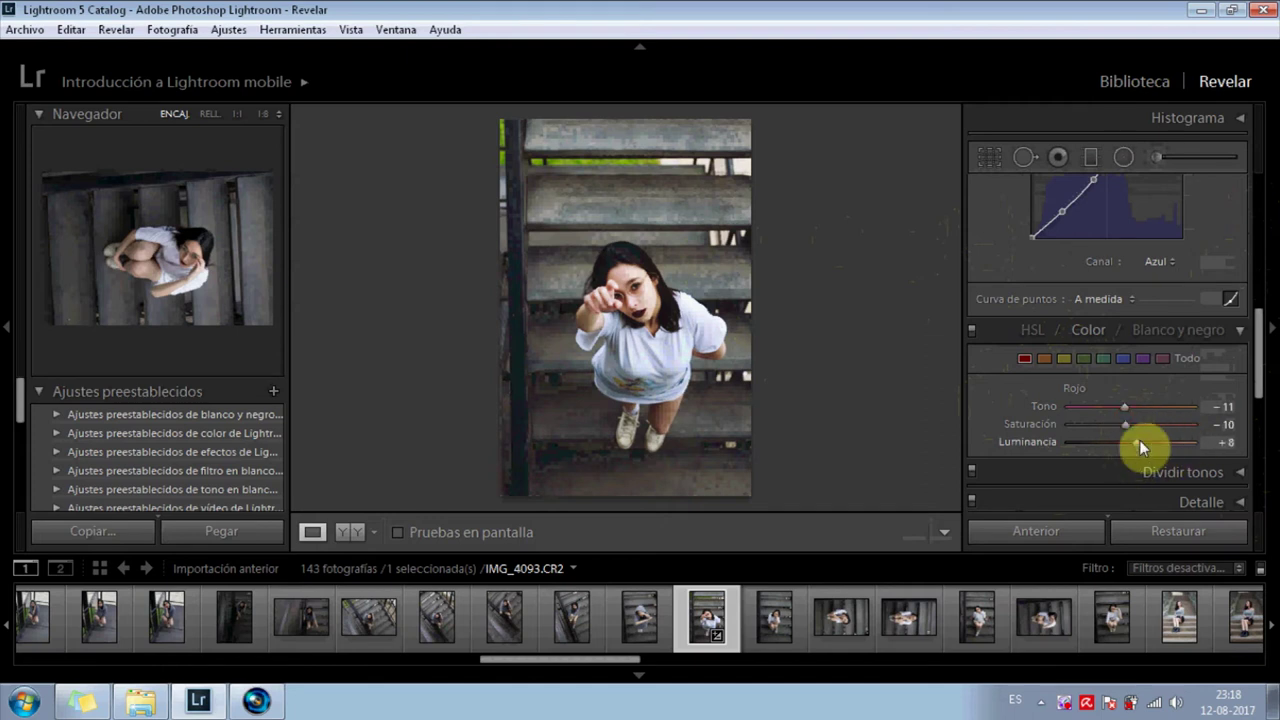
Set yellow hue to −13 and blue to hue −10, saturation −11, luminance −5
left_click(1064, 358)
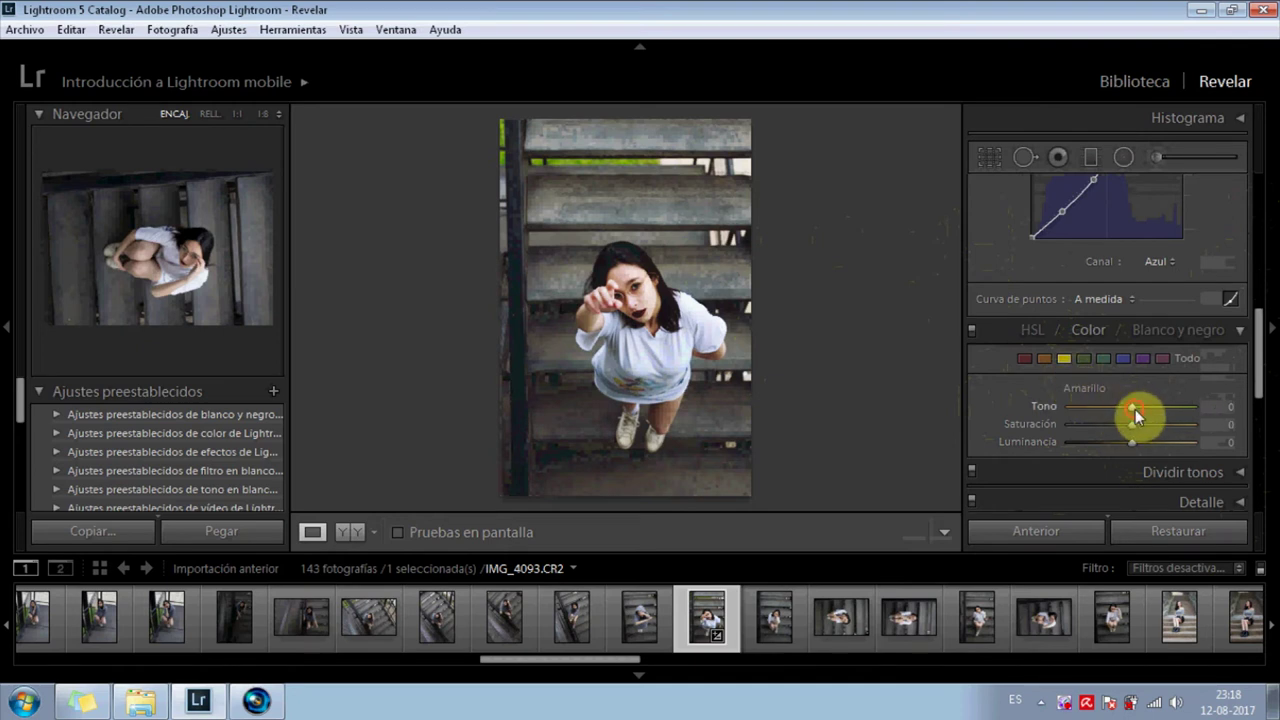
mouse_move(1135, 409)
left_mouse_down()
mouse_move(1223, 409)
mouse_move(1126, 420)
mouse_move(1119, 433)
mouse_move(1214, 443)
mouse_move(1053, 450)
mouse_move(1142, 452)
left_mouse_up()
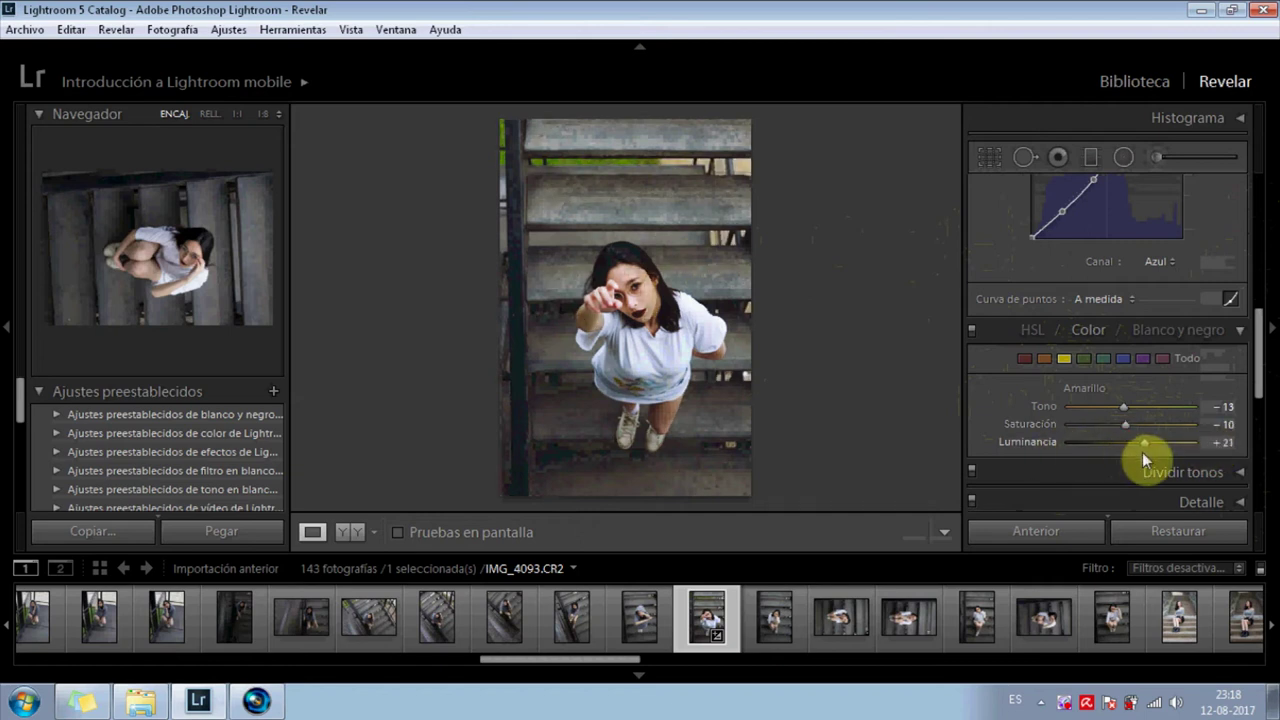
left_click(1085, 359)
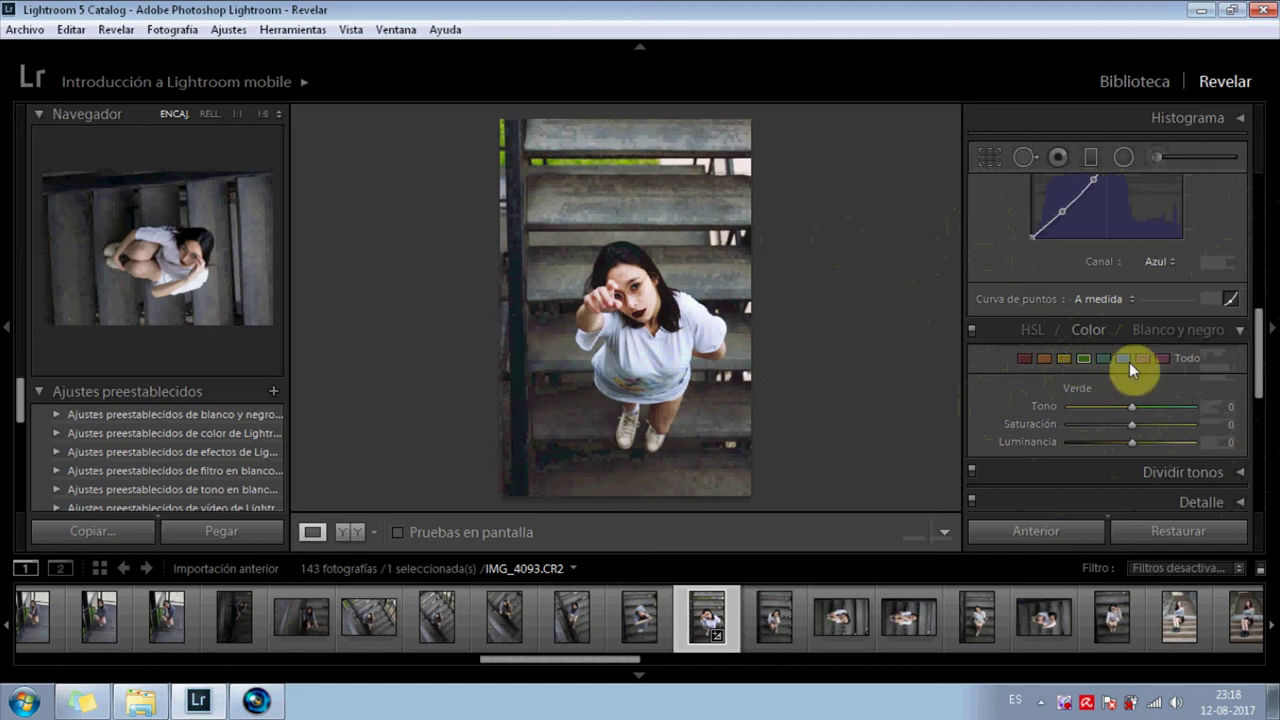
left_click(1122, 358)
mouse_move(1133, 441)
left_mouse_down()
mouse_move(1222, 432)
mouse_move(866, 434)
mouse_move(1068, 441)
mouse_move(1133, 400)
mouse_move(1150, 410)
mouse_move(1127, 411)
left_mouse_up()
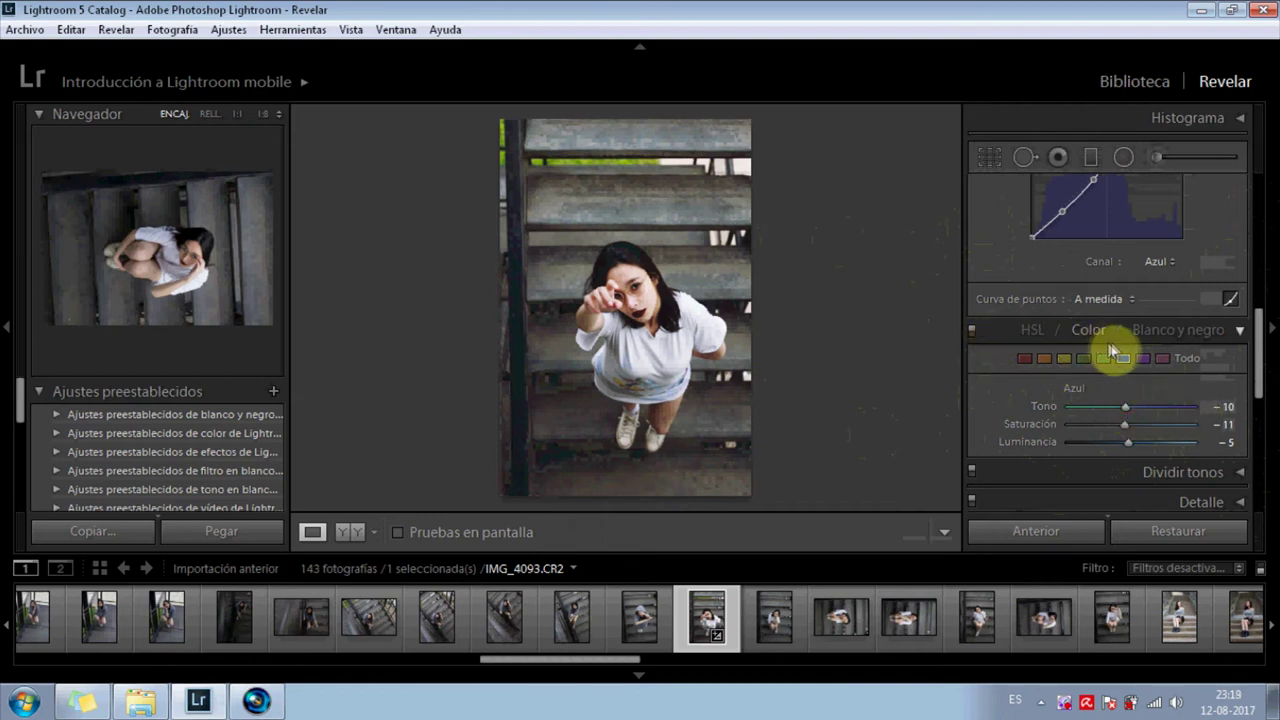
left_click(1077, 330)
left_click(1077, 329)
left_click(1036, 327)
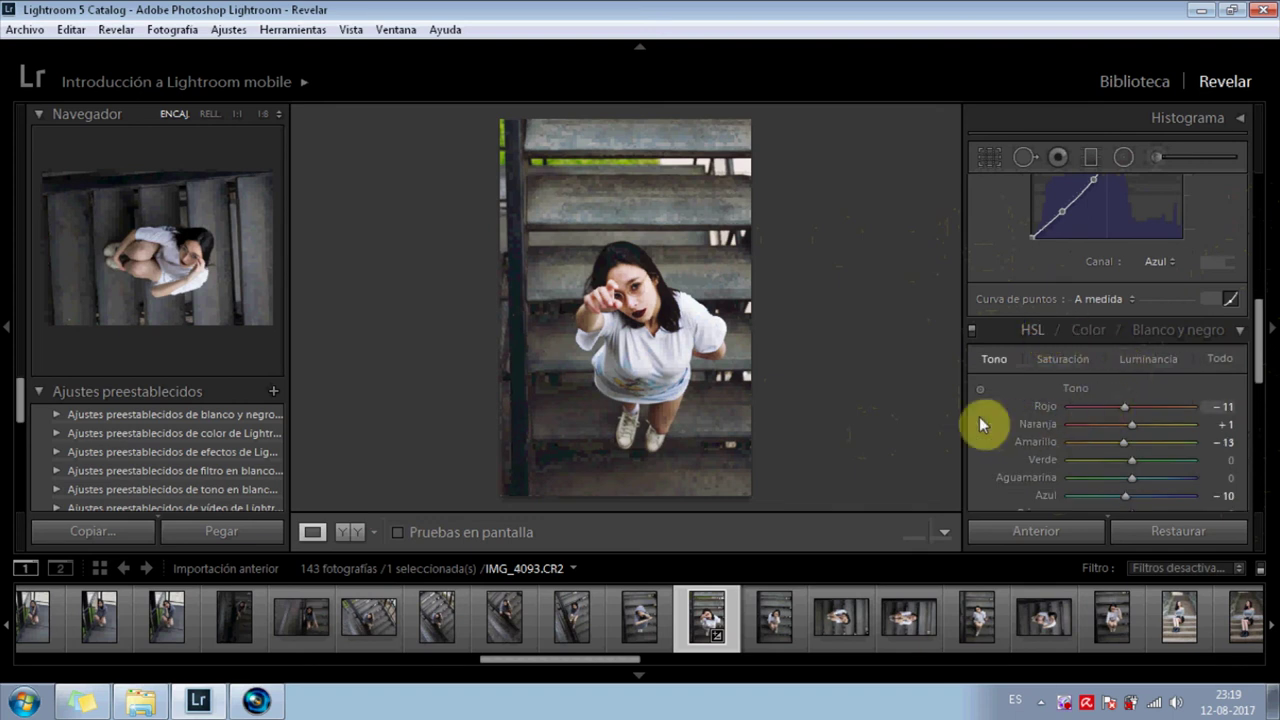
Cut red, orange and yellow saturation to −15; lift red luminance to +10 and yellow to +13
scroll(979, 416, "down", 3)
scroll(1186, 286, "up", 2)
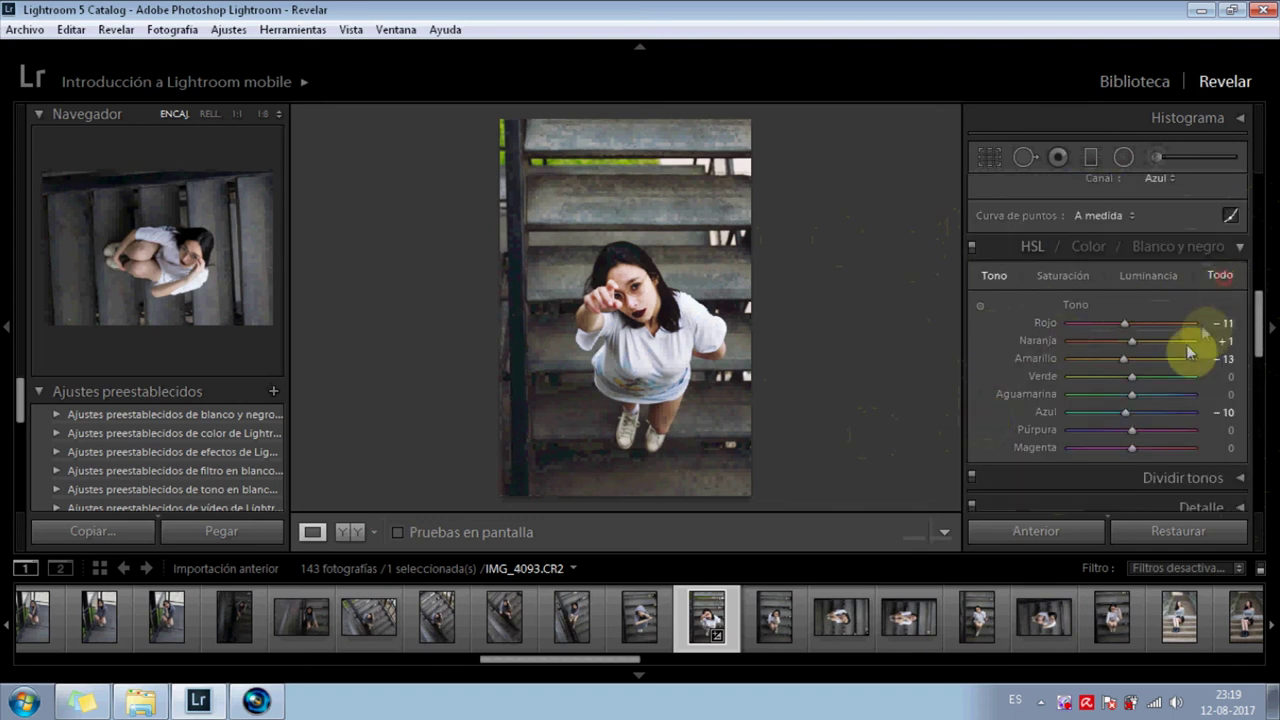
scroll(1100, 400, "down", 5)
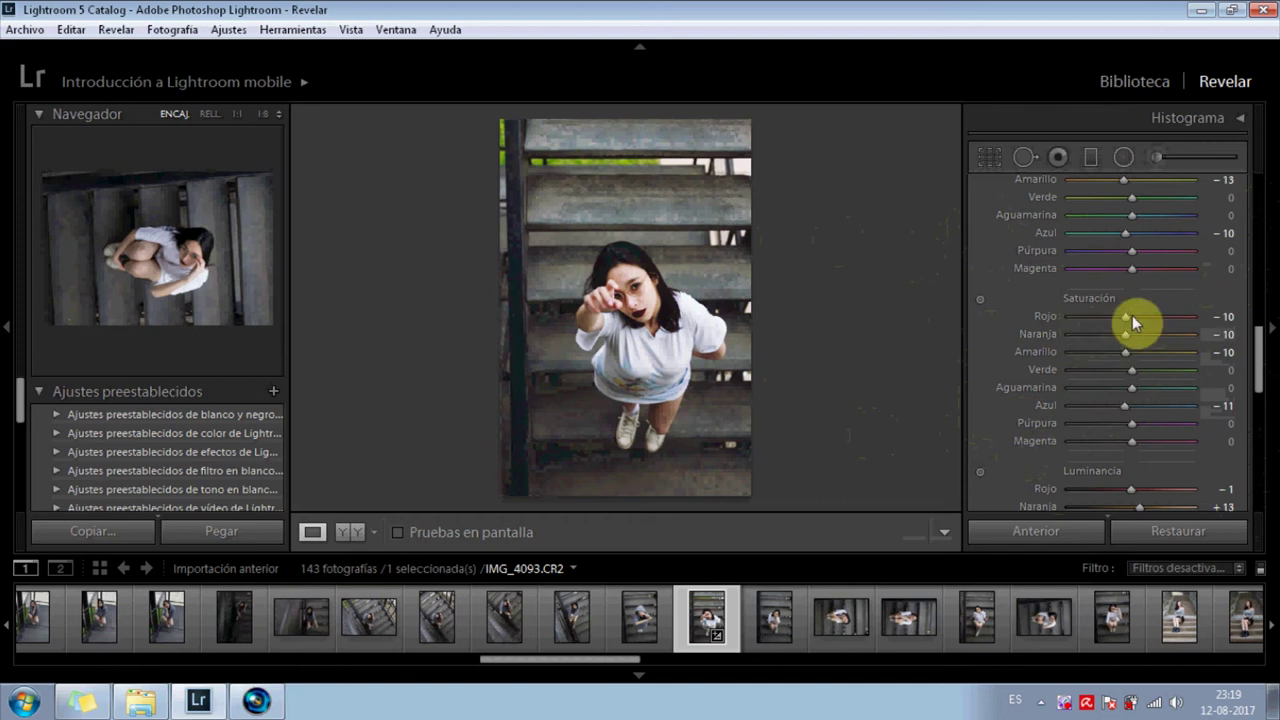
left_click_drag(1125, 318, 1124, 354)
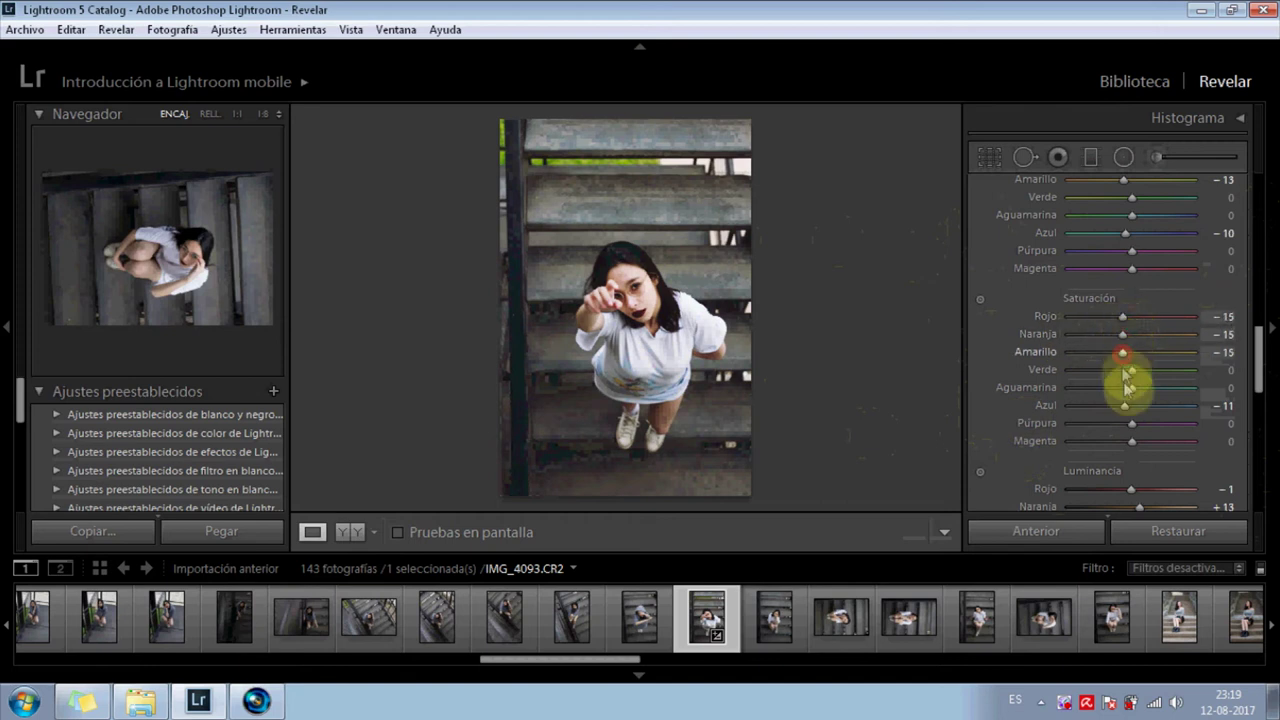
scroll(1102, 460, "down", 3)
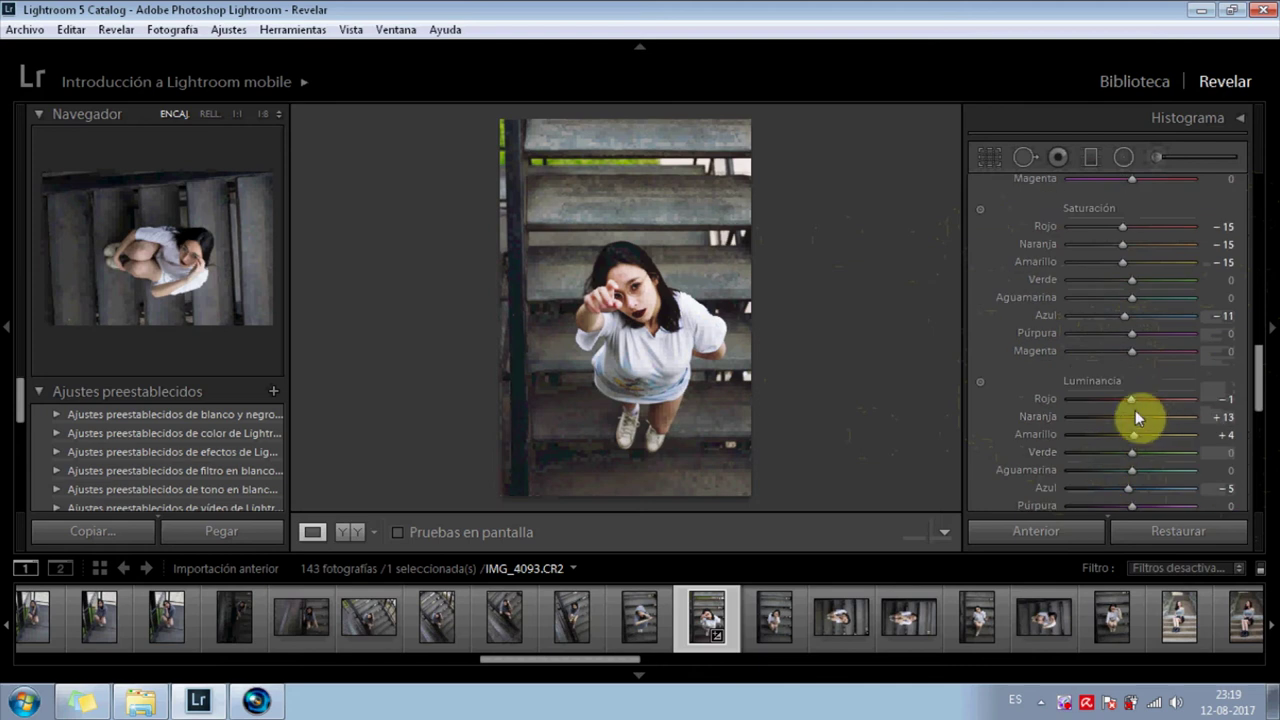
mouse_move(1135, 405)
left_mouse_down()
mouse_move(1089, 408)
mouse_move(1174, 417)
mouse_move(1139, 408)
mouse_move(1141, 436)
left_mouse_up()
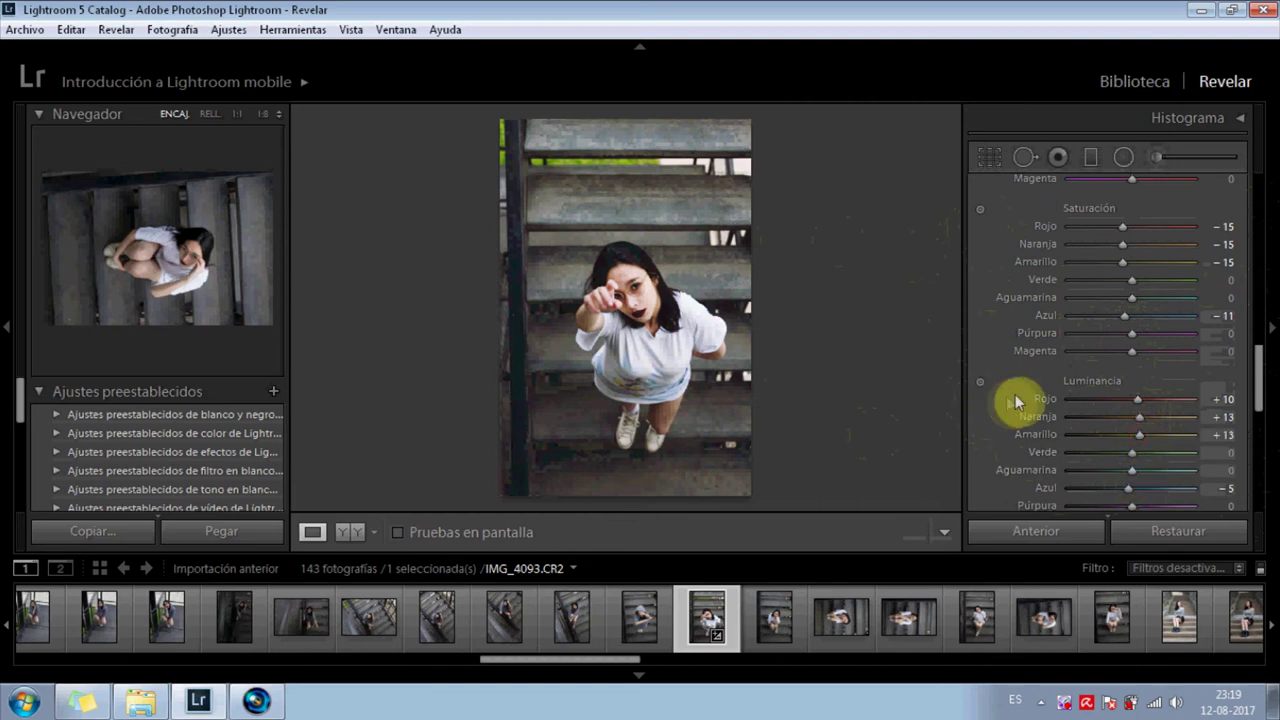
scroll(1017, 398, "up", 3)
scroll(1018, 395, "up", 2)
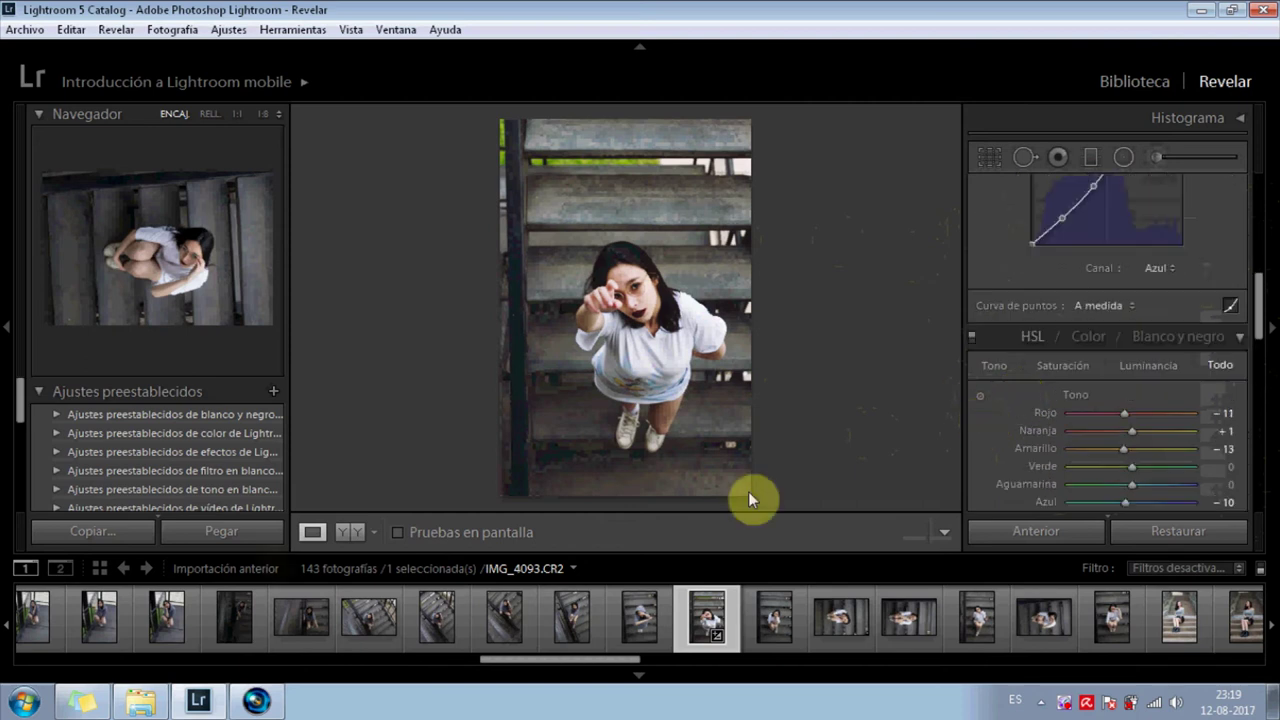
left_click(352, 533)
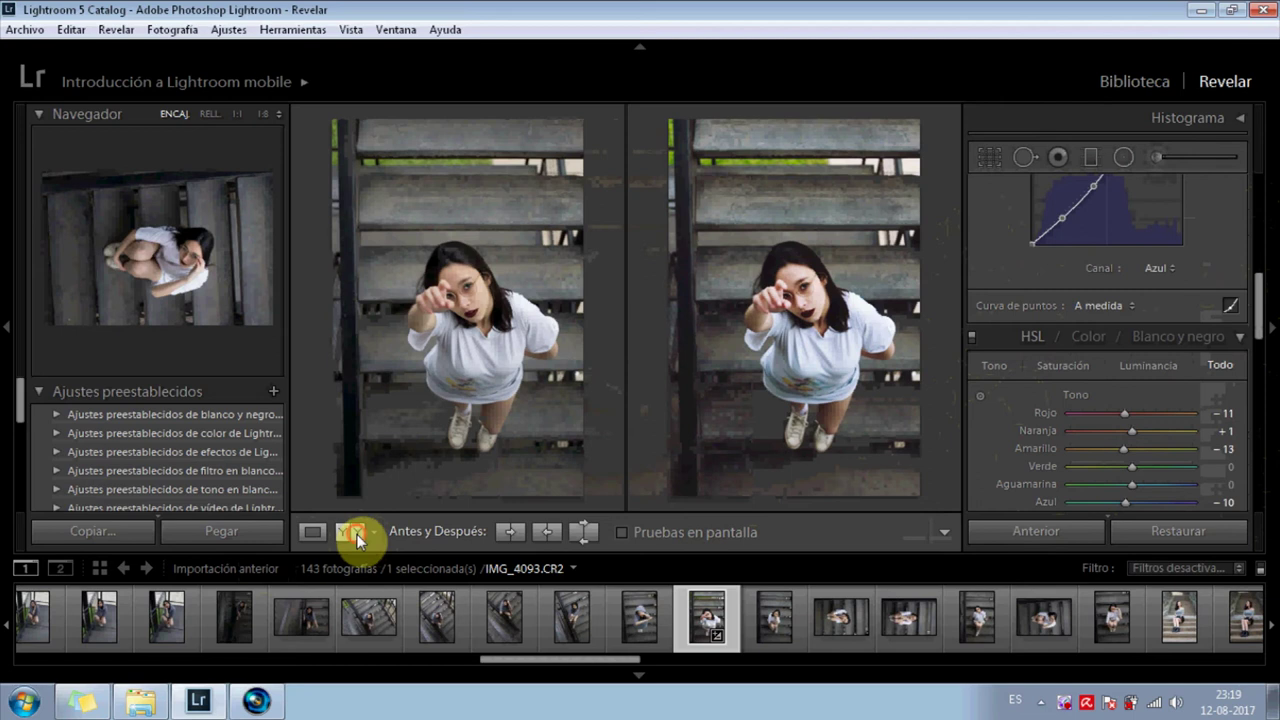
left_click(350, 533)
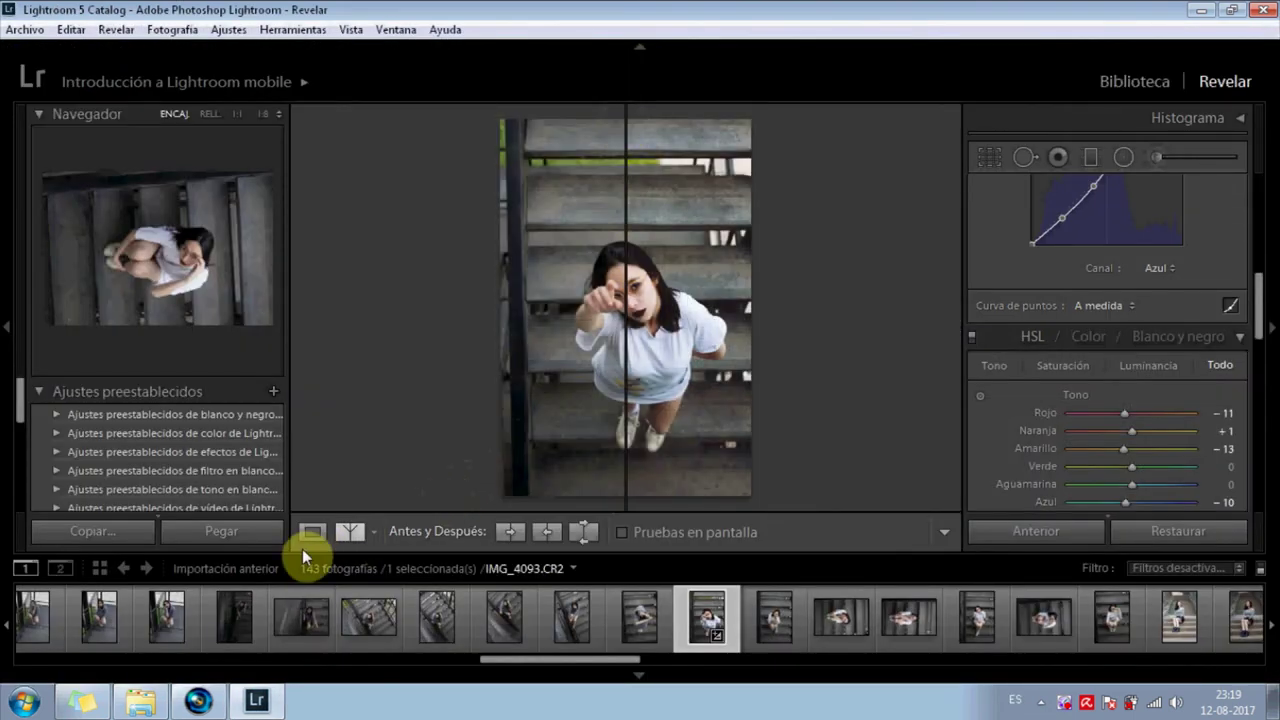
left_click(316, 537)
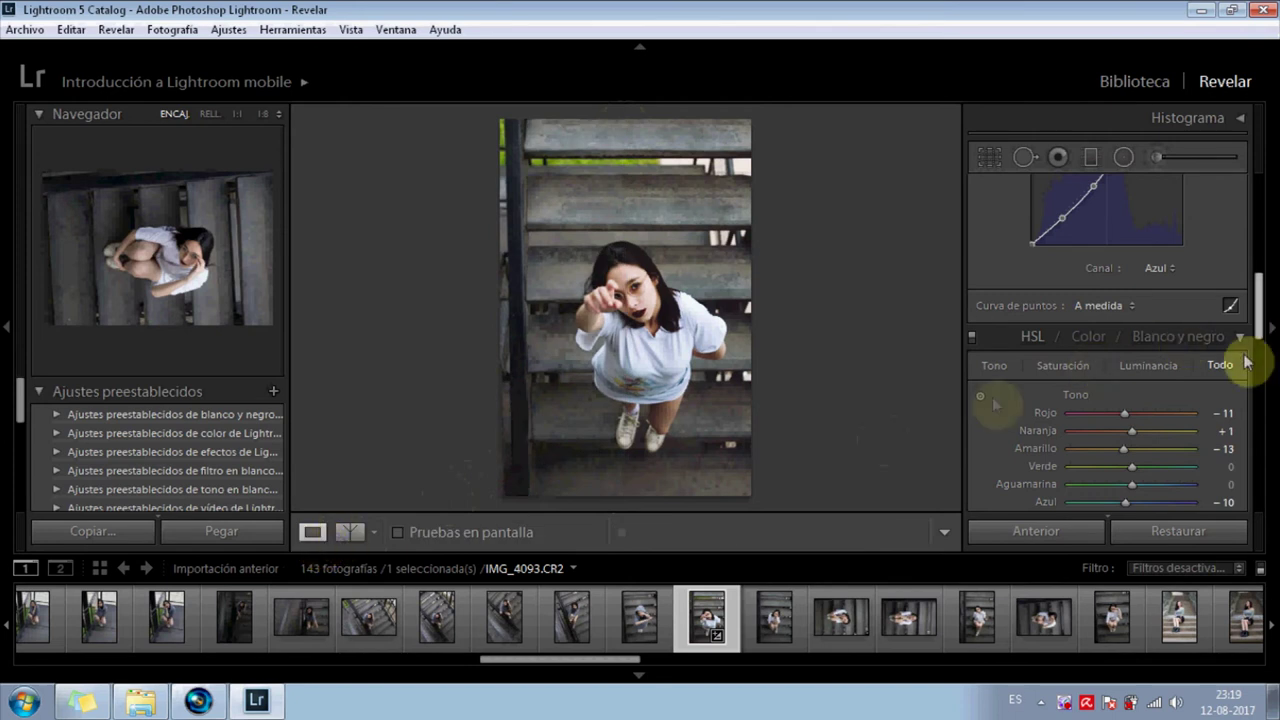
scroll(997, 400, "up", 3)
mouse_move(1129, 367)
left_mouse_down()
mouse_move(1222, 372)
mouse_move(1164, 388)
mouse_move(1093, 355)
mouse_move(1129, 366)
mouse_move(1116, 405)
mouse_move(1124, 388)
left_mouse_up()
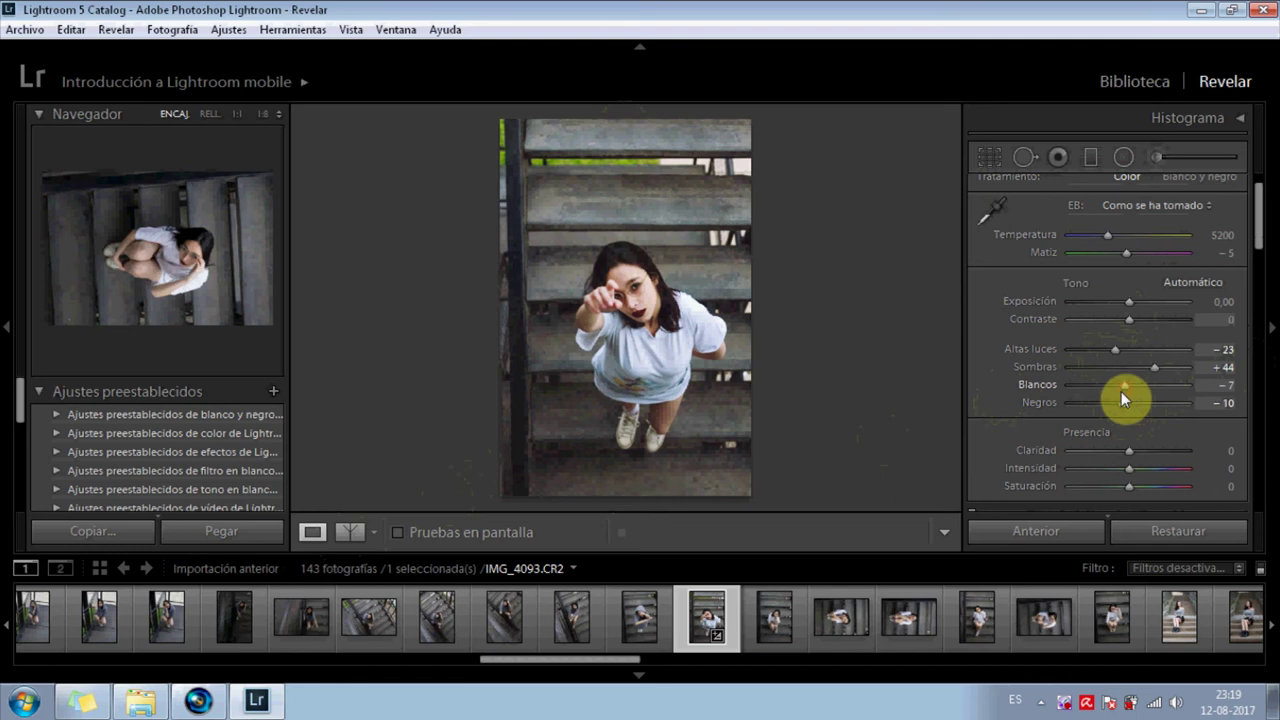
Set exposure −0,20, contrast +18, clarity +4, vibrance +7 and saturation −7, adjusting blacks
left_click_drag(1129, 319, 1135, 321)
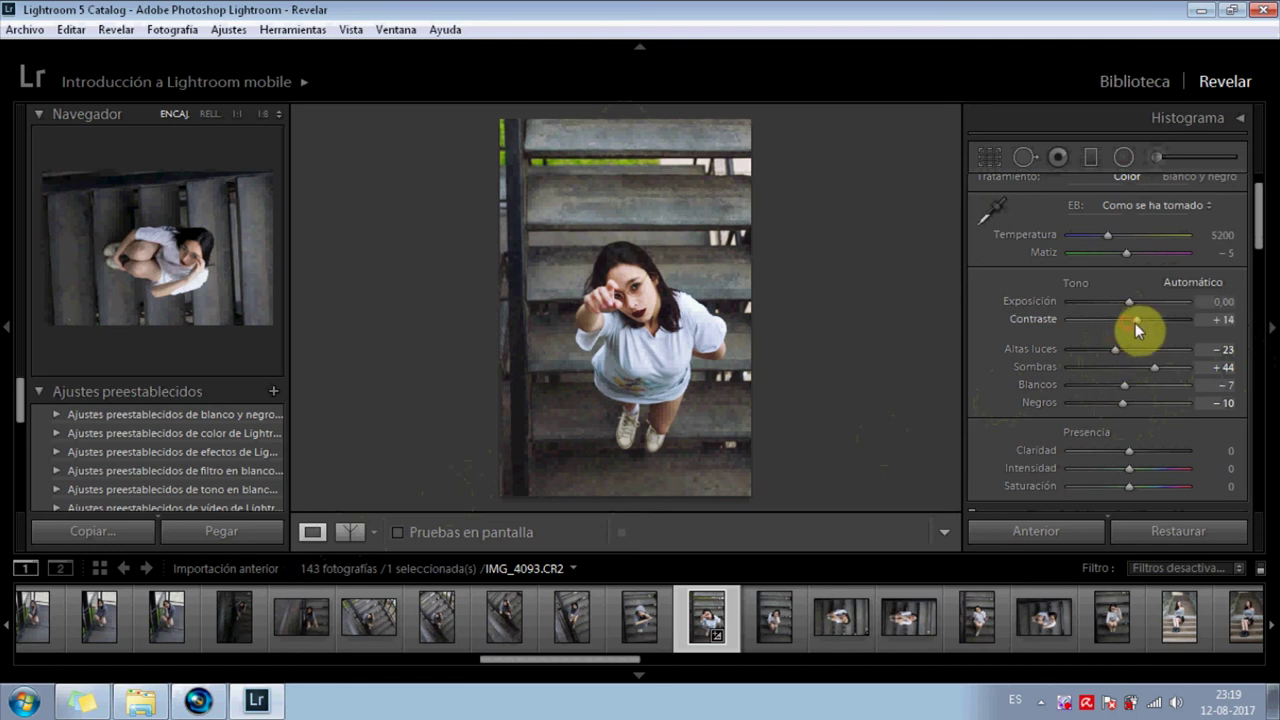
mouse_move(1127, 302)
left_mouse_down()
mouse_move(1137, 306)
mouse_move(1123, 304)
left_mouse_up()
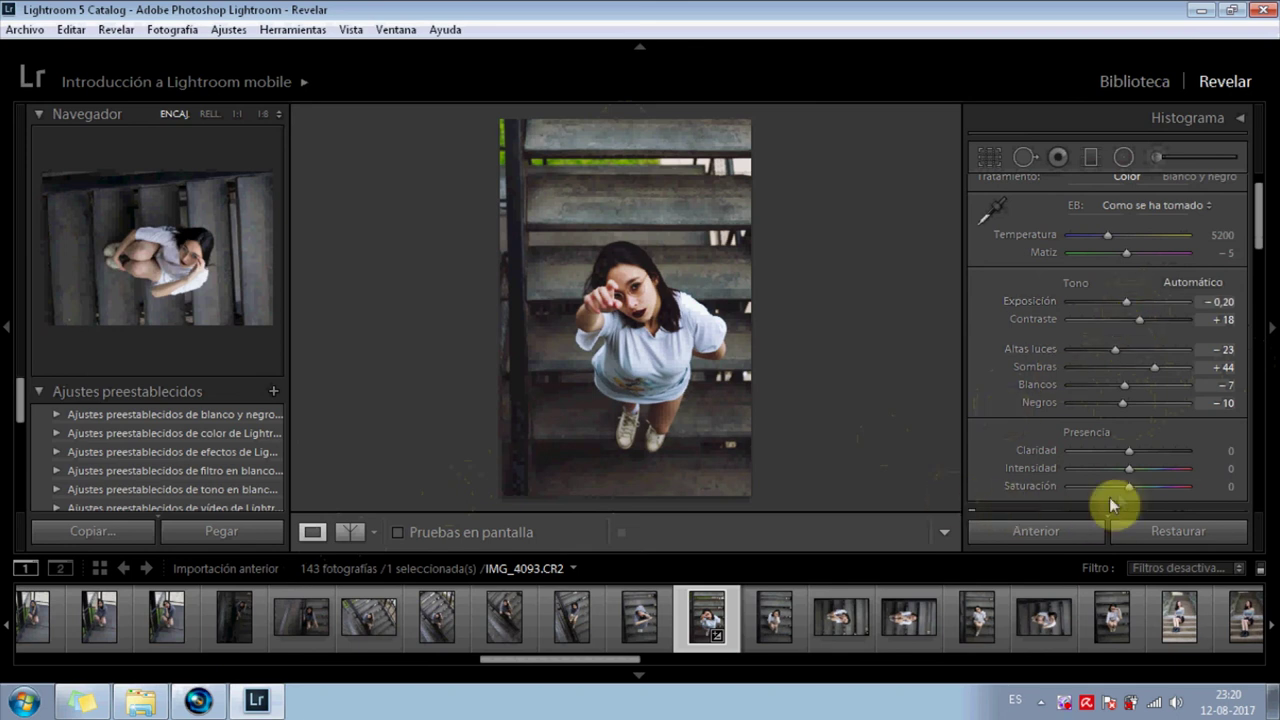
left_click_drag(1120, 404, 1122, 420)
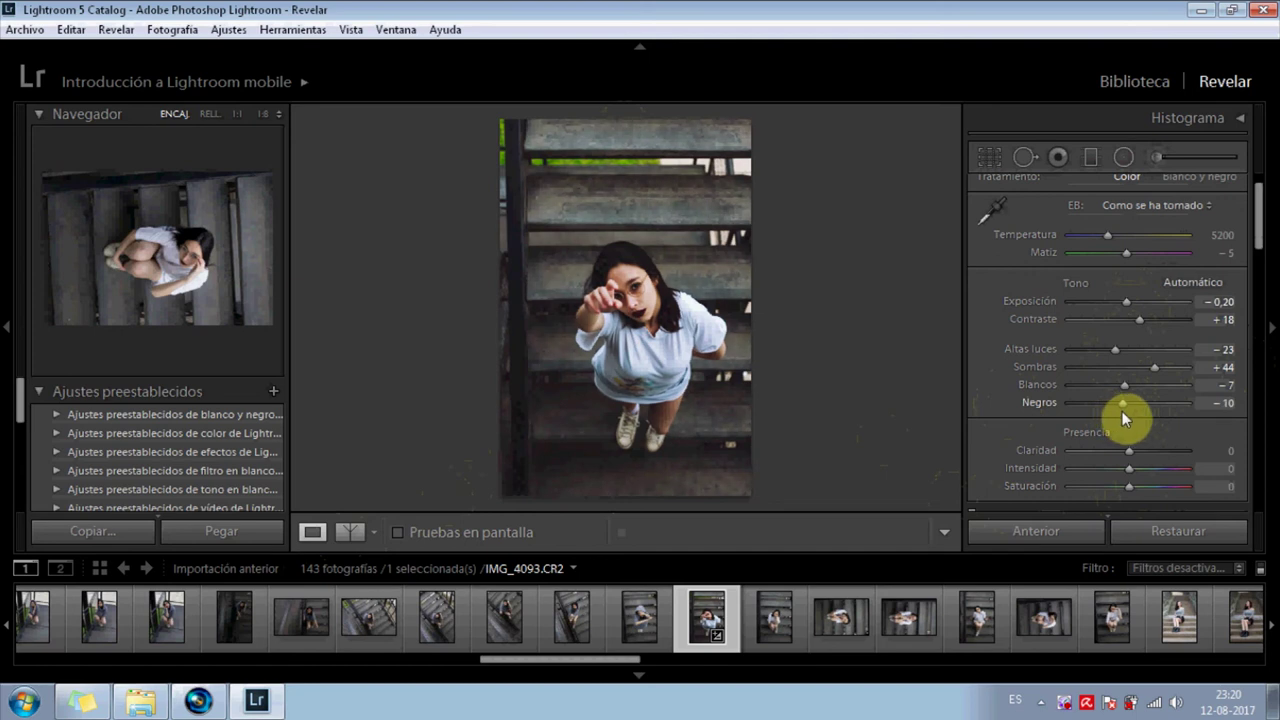
mouse_move(1129, 451)
left_mouse_down()
mouse_move(1166, 451)
mouse_move(1054, 450)
mouse_move(1131, 458)
left_mouse_up()
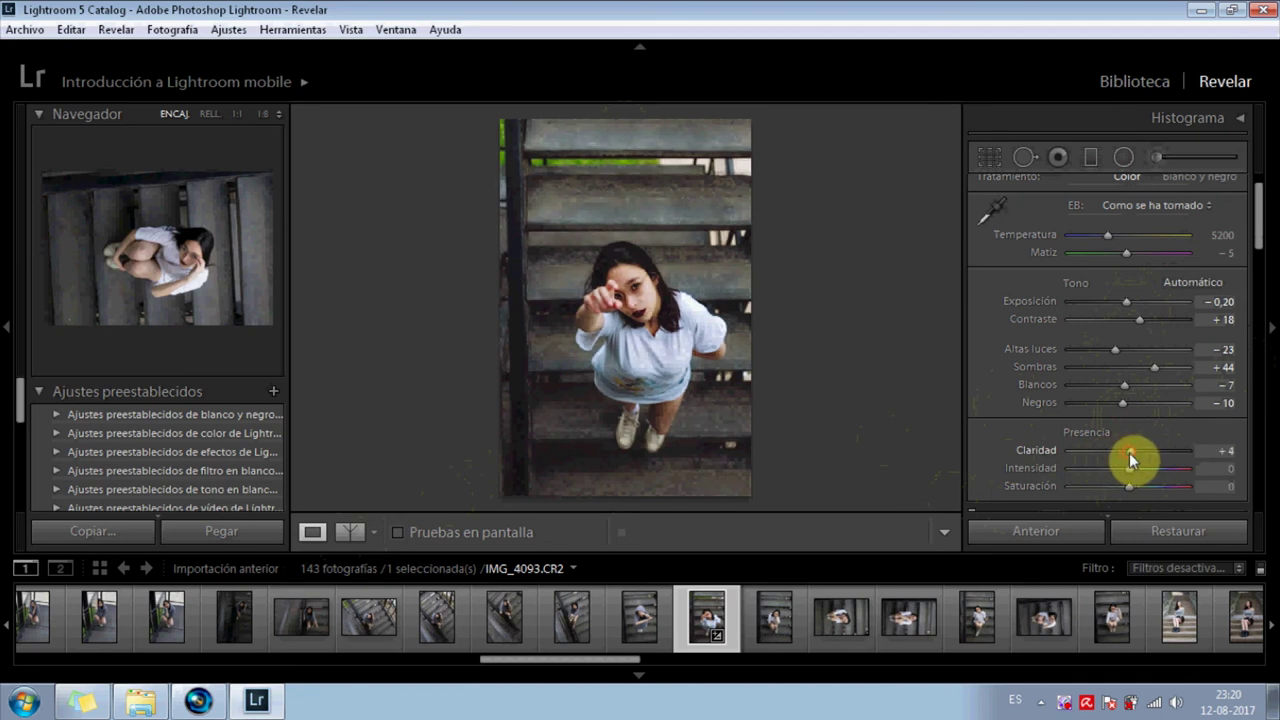
left_click_drag(1130, 468, 1125, 489)
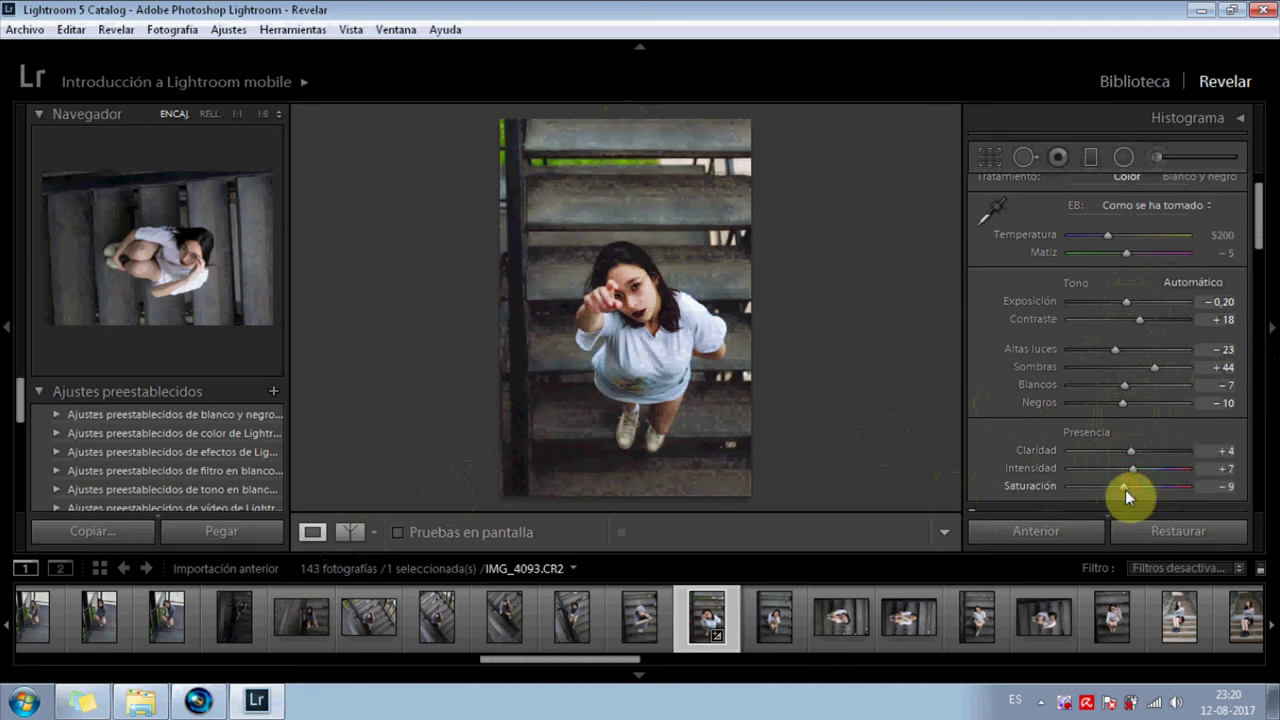
left_click_drag(1124, 488, 1125, 489)
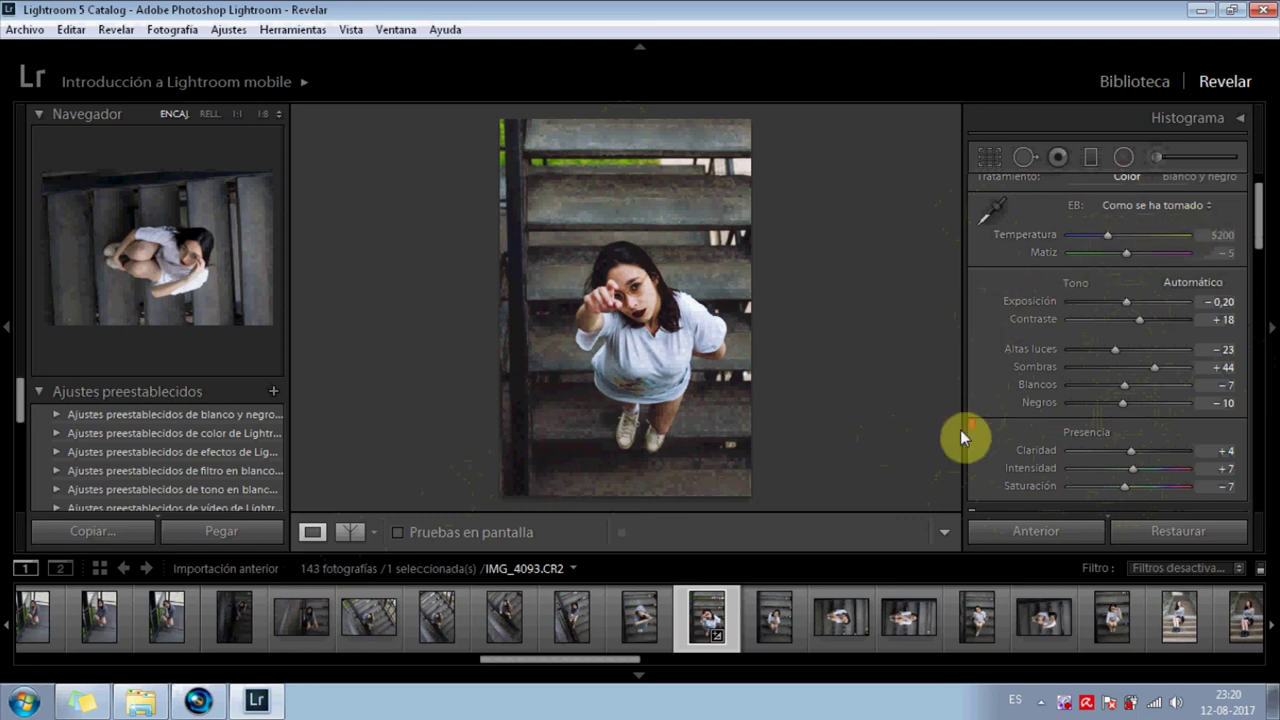
scroll(1017, 400, "down", 4)
scroll(1017, 400, "up", 2)
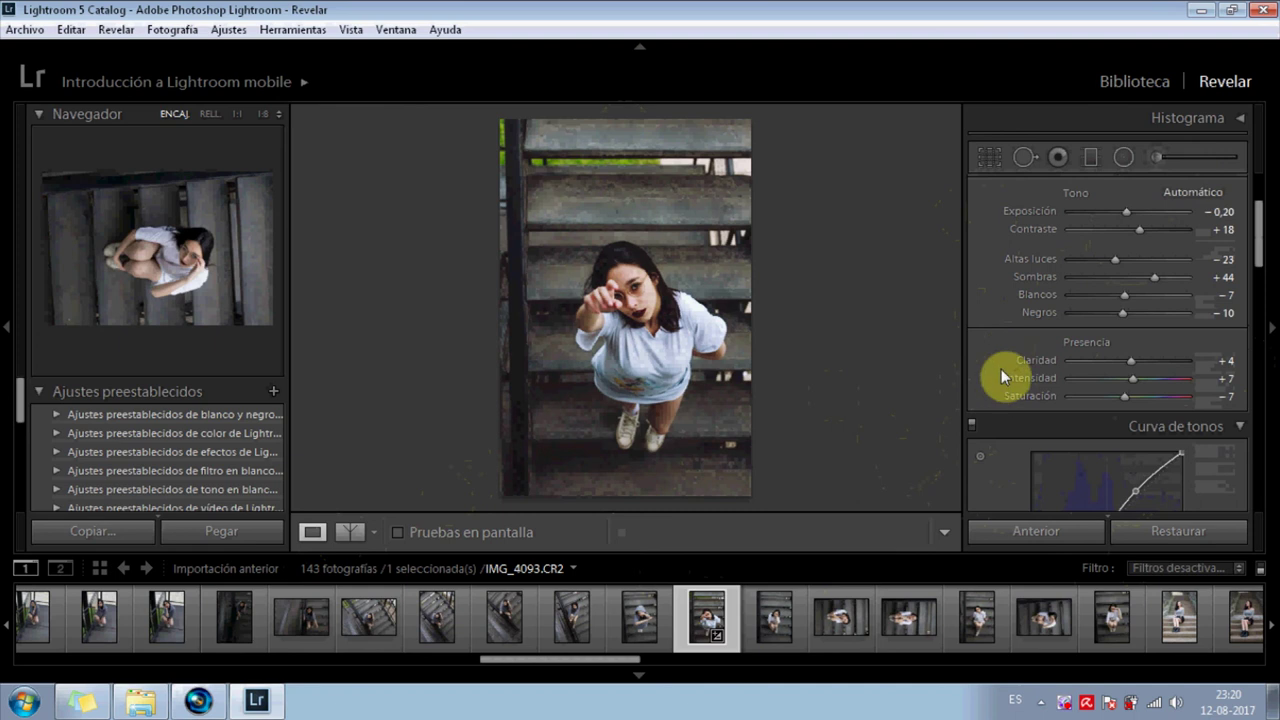
scroll(1005, 372, "up", 3)
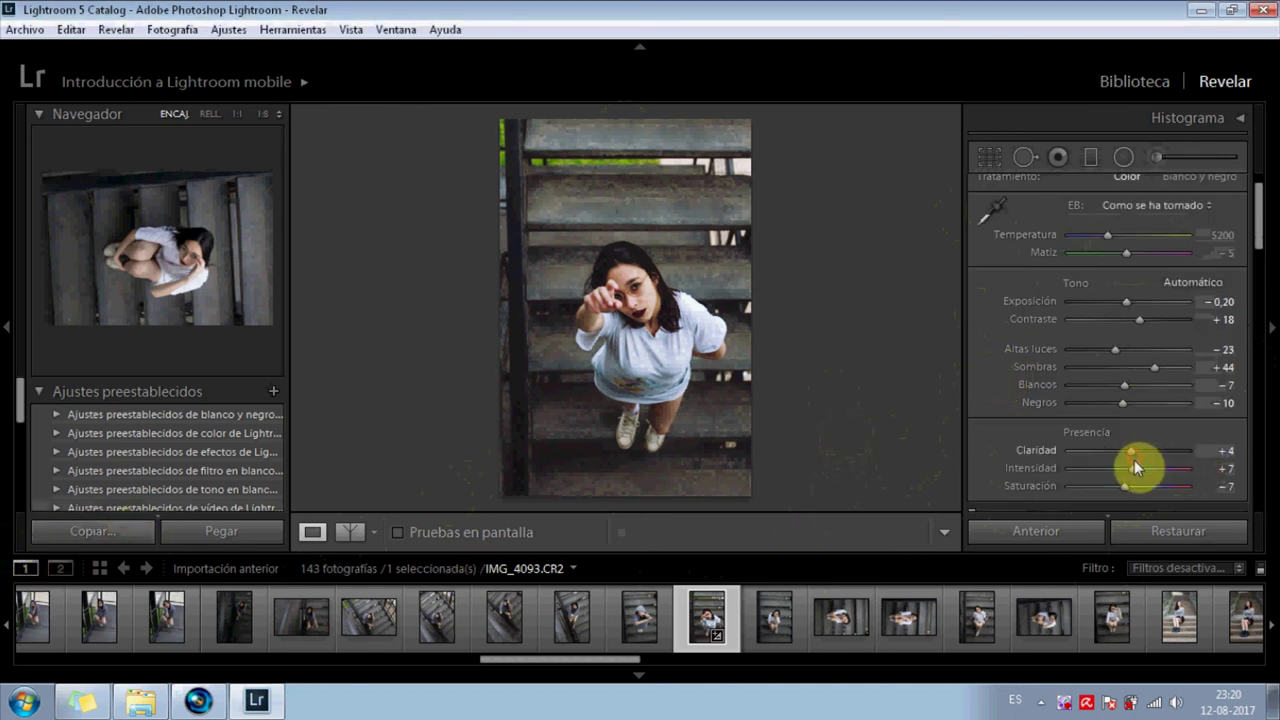
left_click(636, 618)
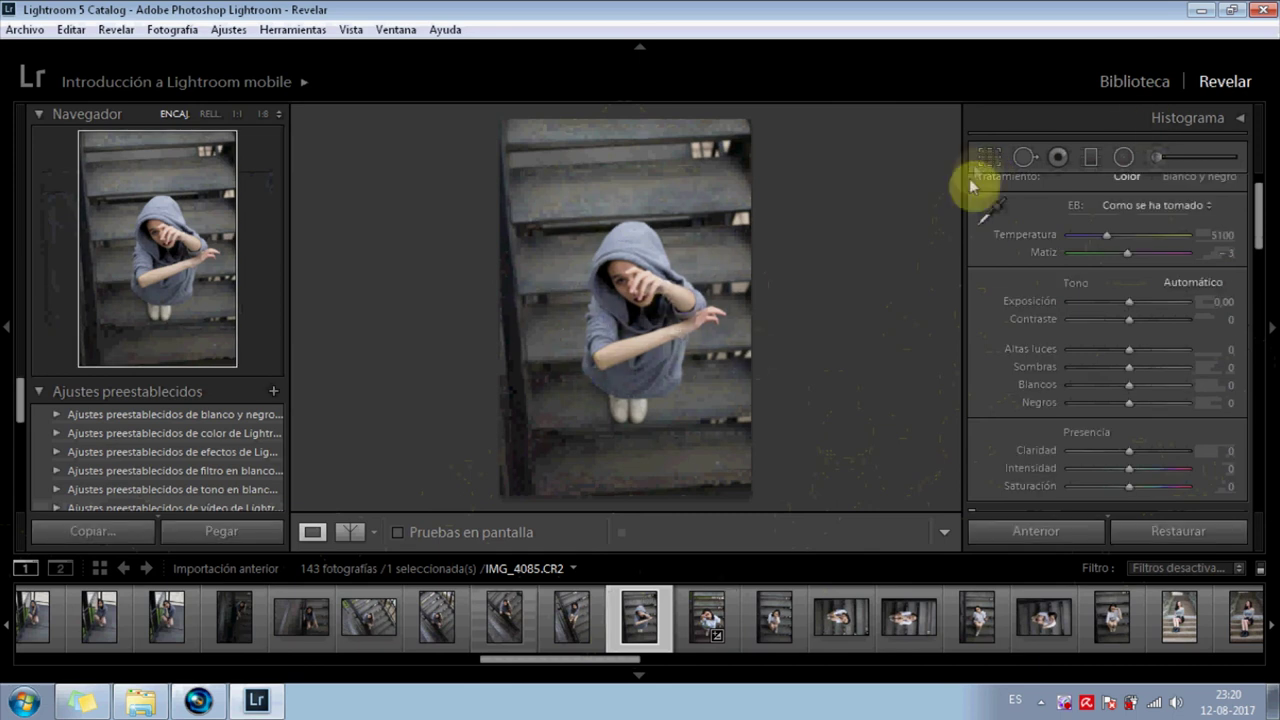
Straighten the crop on IMG_4085, paste the copied develop settings and reset exposure
left_click(990, 157)
left_click_drag(766, 126, 789, 133)
left_click(926, 530)
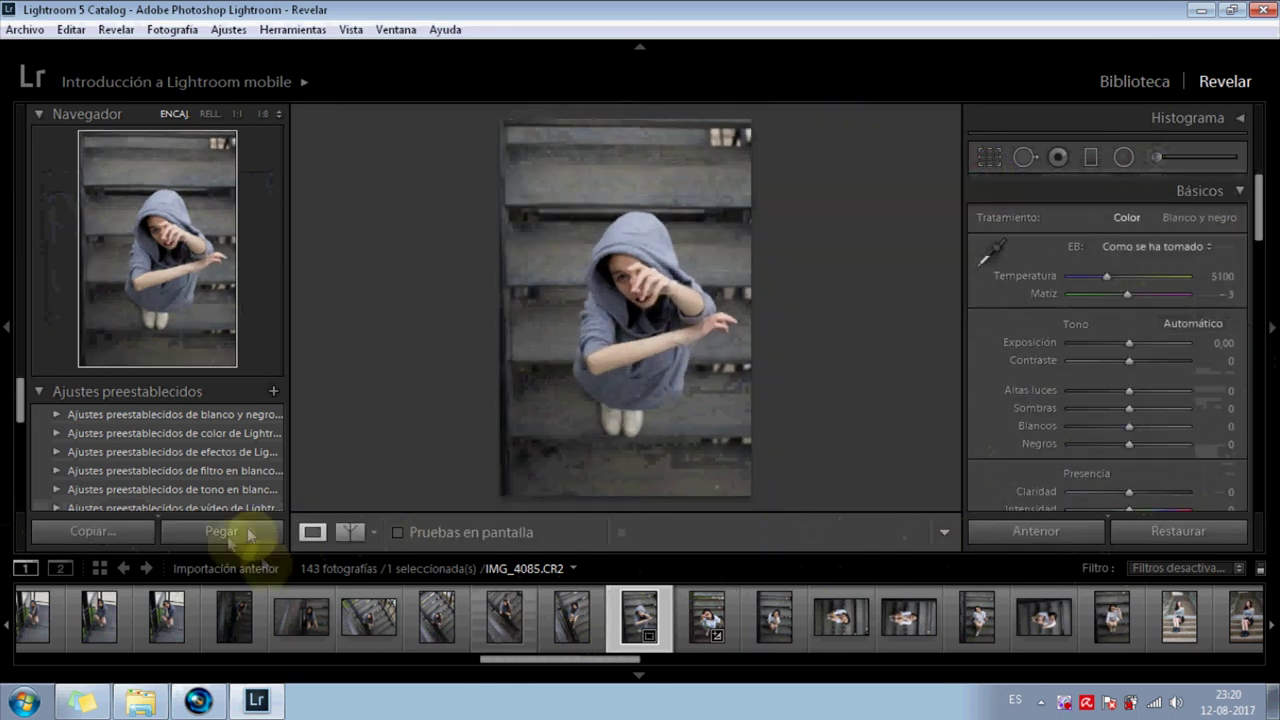
double_click(1130, 342)
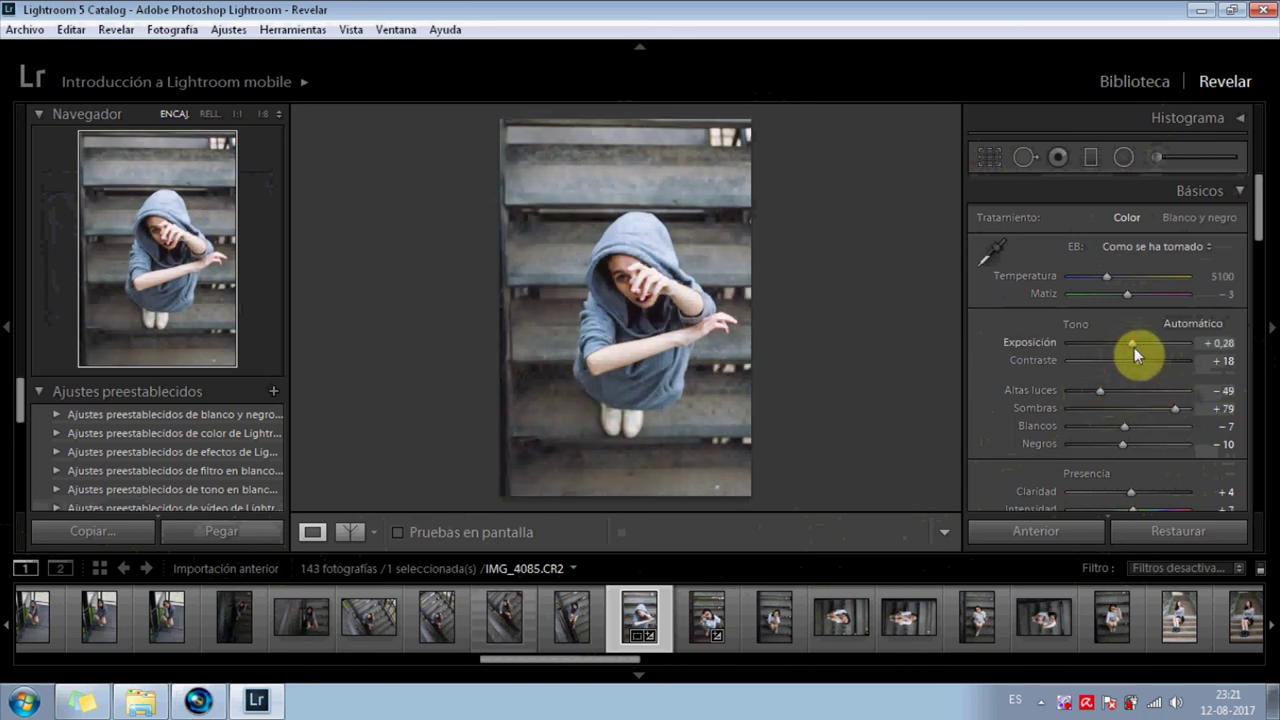
Activate the HSL Luminance targeted-adjustment tool for raising orange luminance to +65
scroll(1034, 429, "down", 5)
scroll(1006, 434, "down", 5)
scroll(1151, 450, "down", 2)
left_click(980, 422)
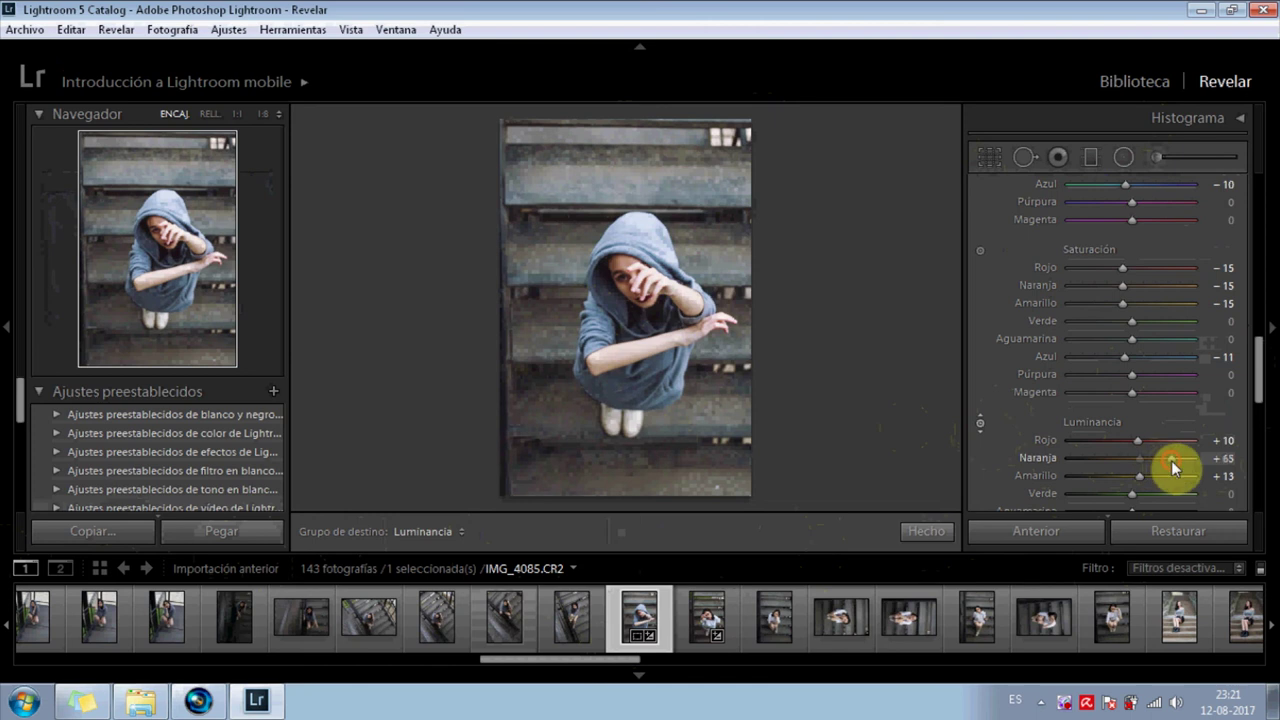
scroll(1052, 378, "up", 2)
scroll(1080, 385, "up", 2)
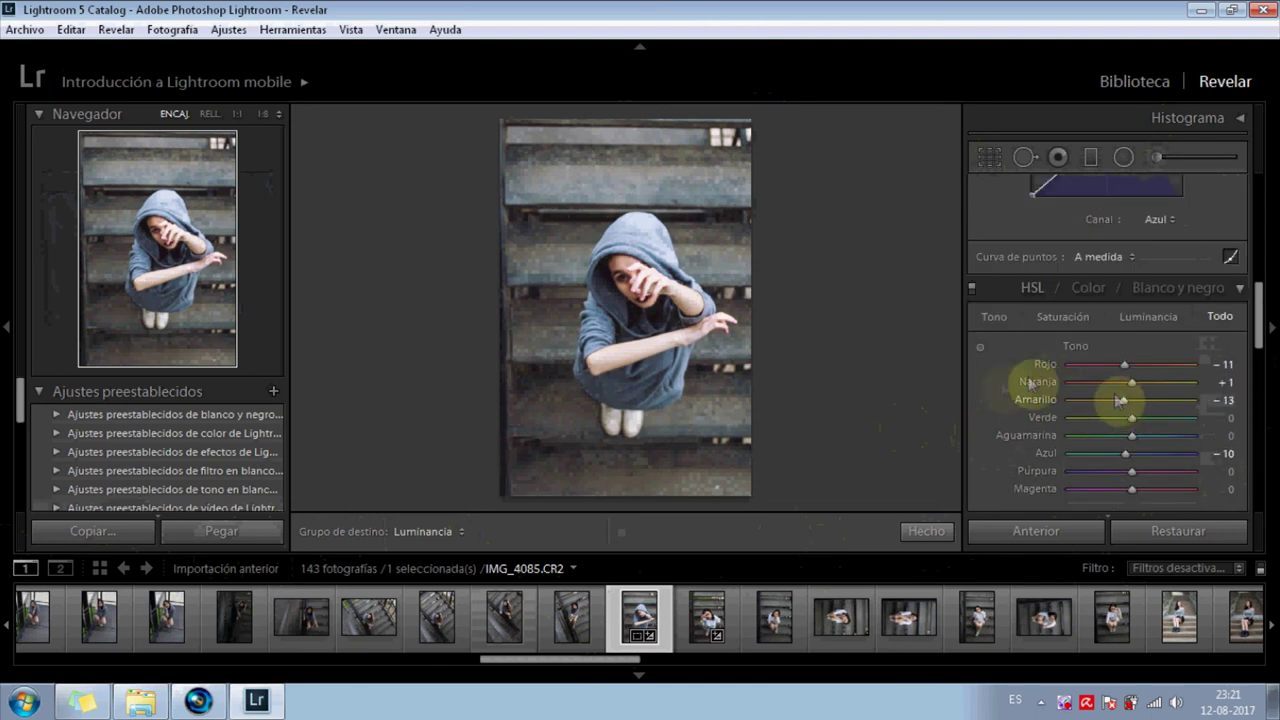
scroll(1060, 385, "up", 3)
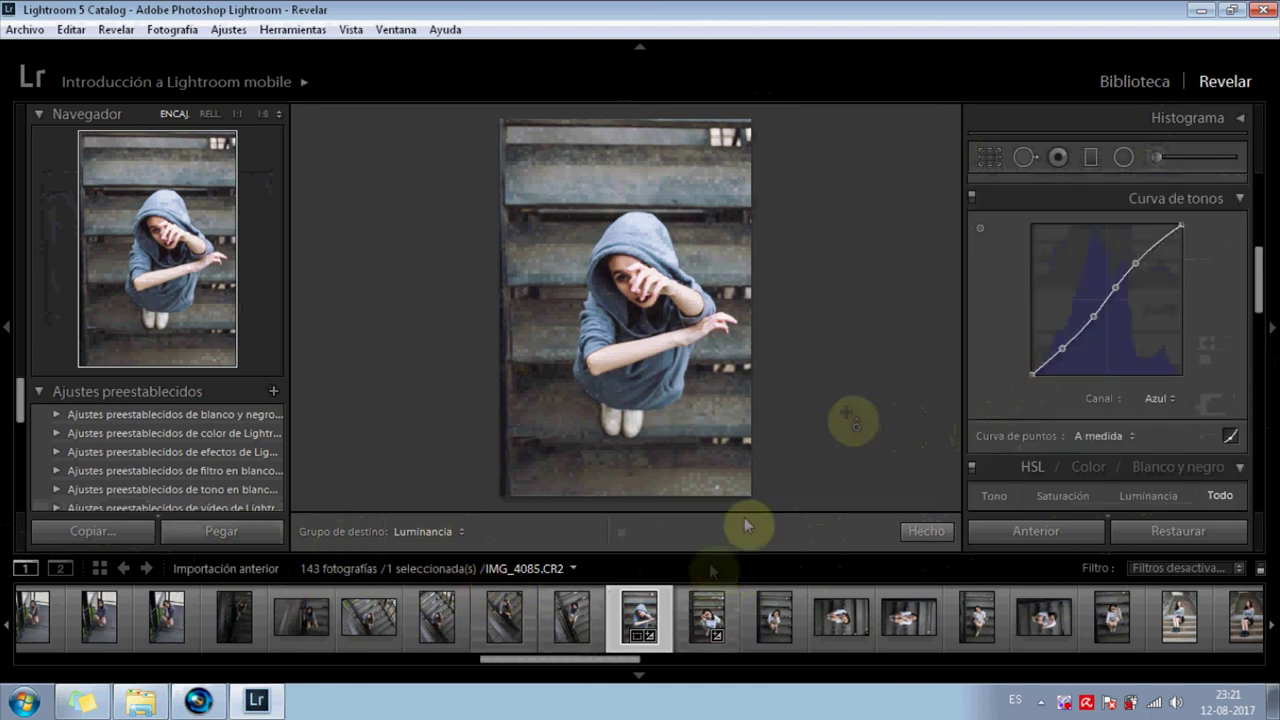
Close the targeted luminance tool, compare Before/After, then return to the single Loupe view
left_click(926, 531)
left_click(349, 531)
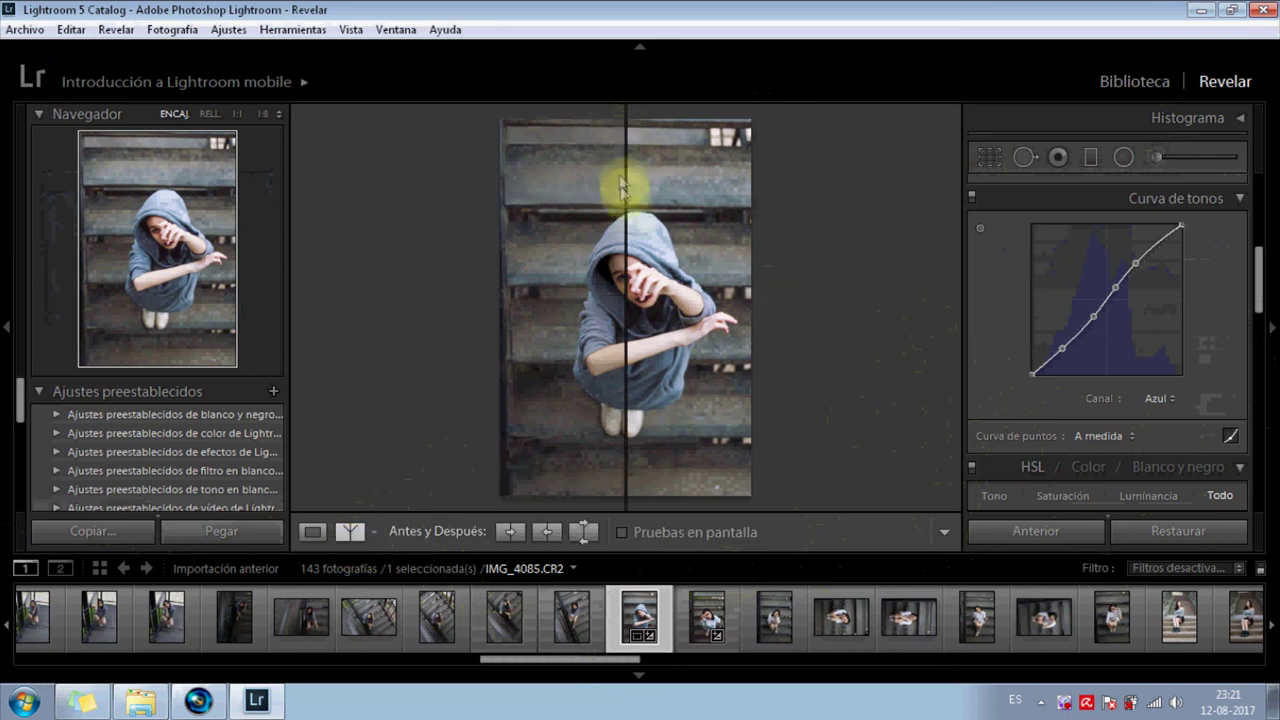
left_click(313, 532)
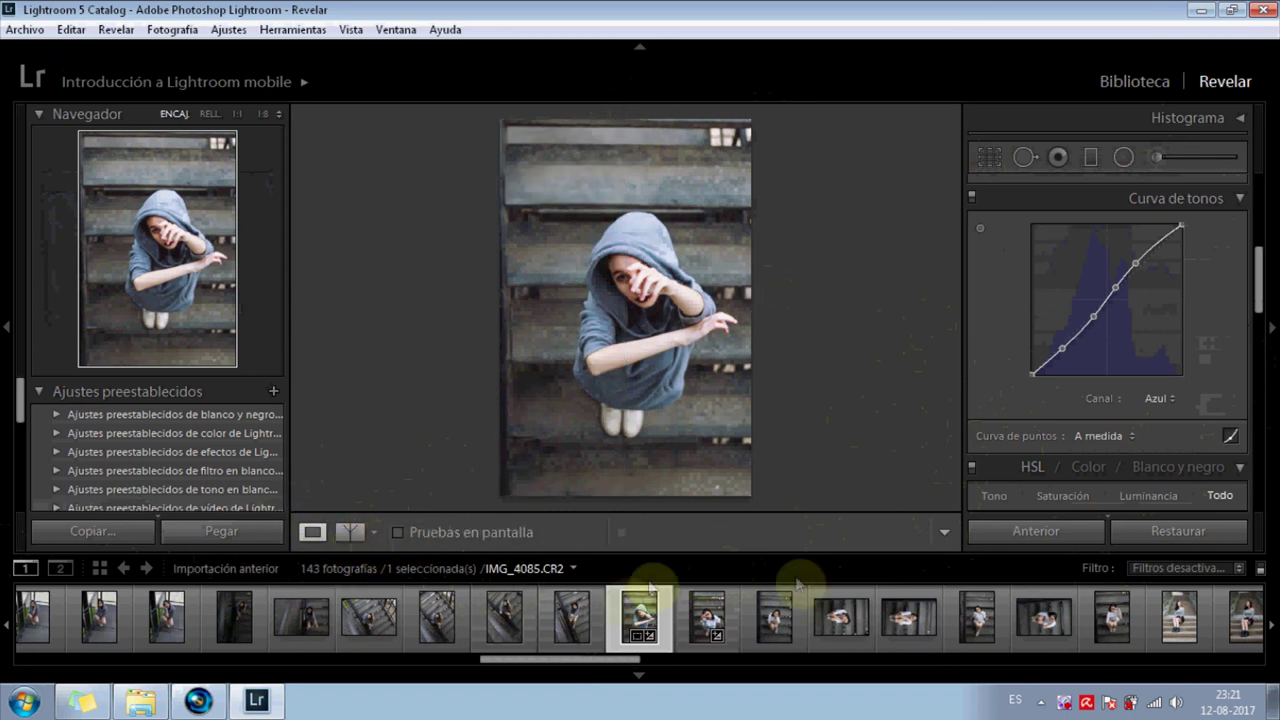